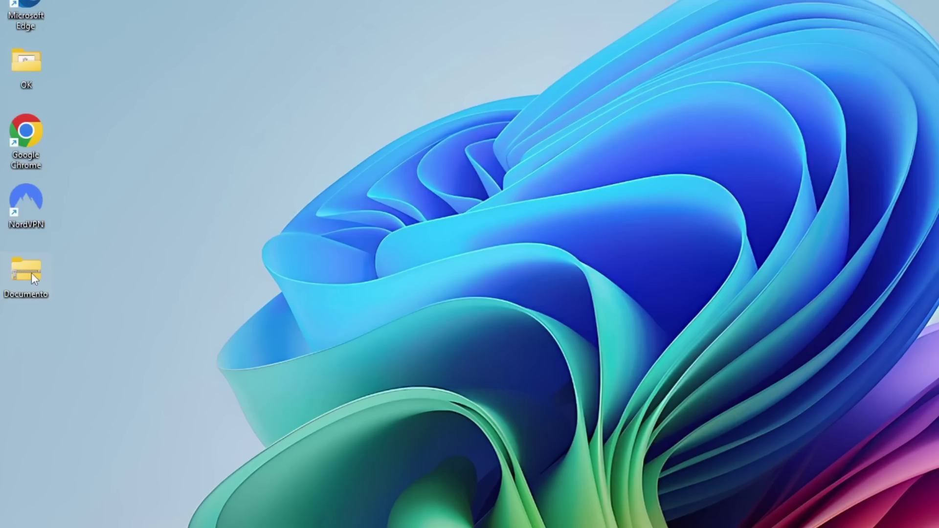
# Open the compressed Documento folder on the desktop and turn on the display of file name extensions.
pyautogui.moveTo(26, 283)
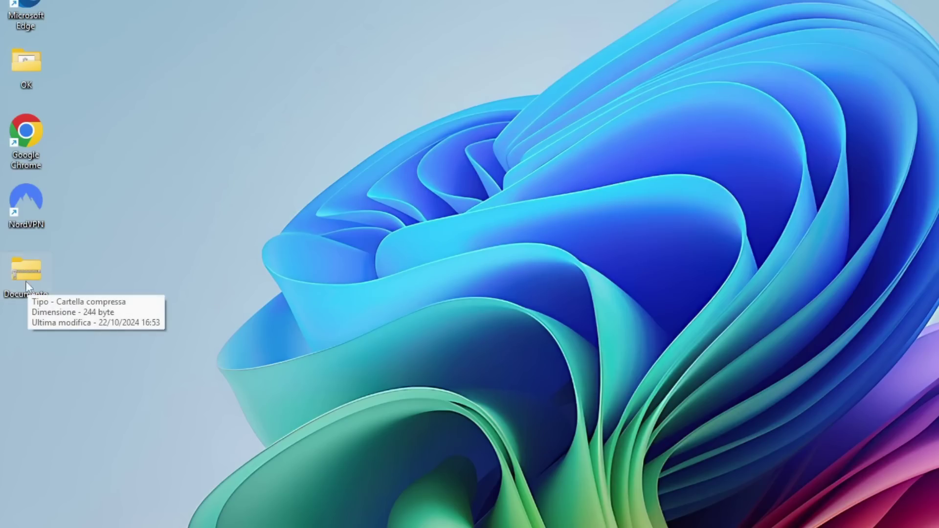
pyautogui.doubleClick(28, 272)
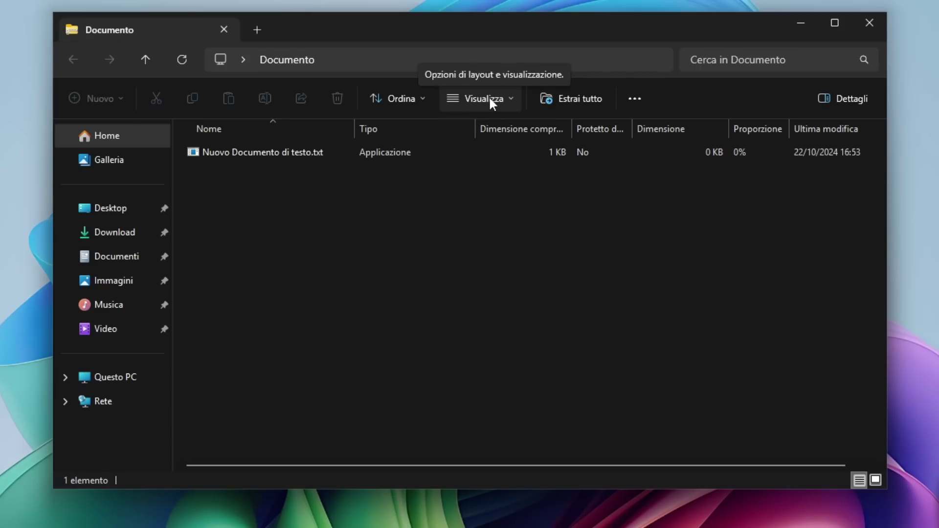
pyautogui.click(489, 95)
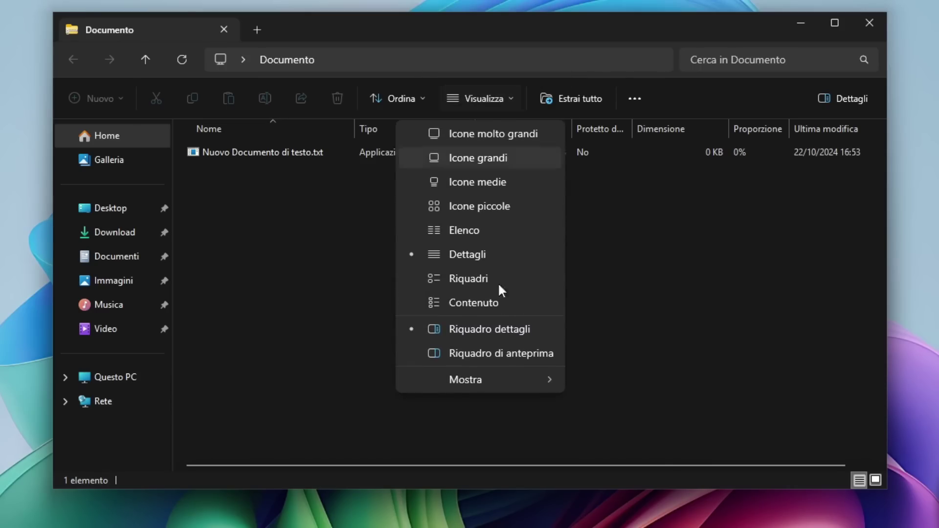
pyautogui.moveTo(475, 381)
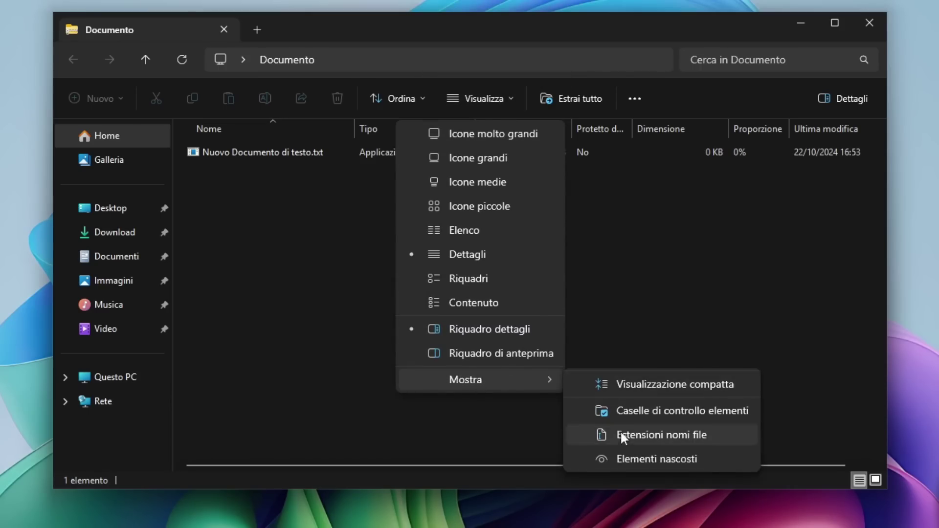
pyautogui.click(658, 434)
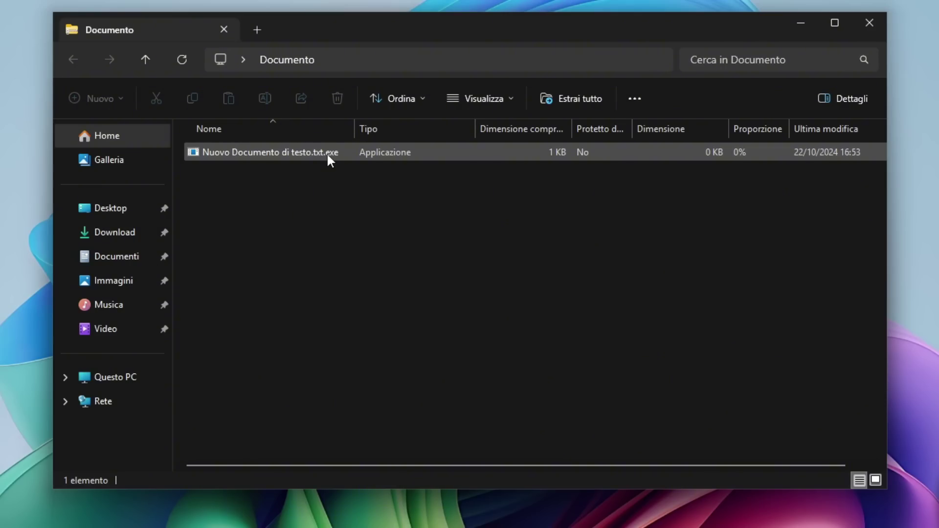
# Extract Nuovo Documento di testo.txt.exe from the compressed Documento folder onto the desktop.
pyautogui.moveTo(327, 153); pyautogui.dragTo(122, 338)
pyautogui.click(22, 323)
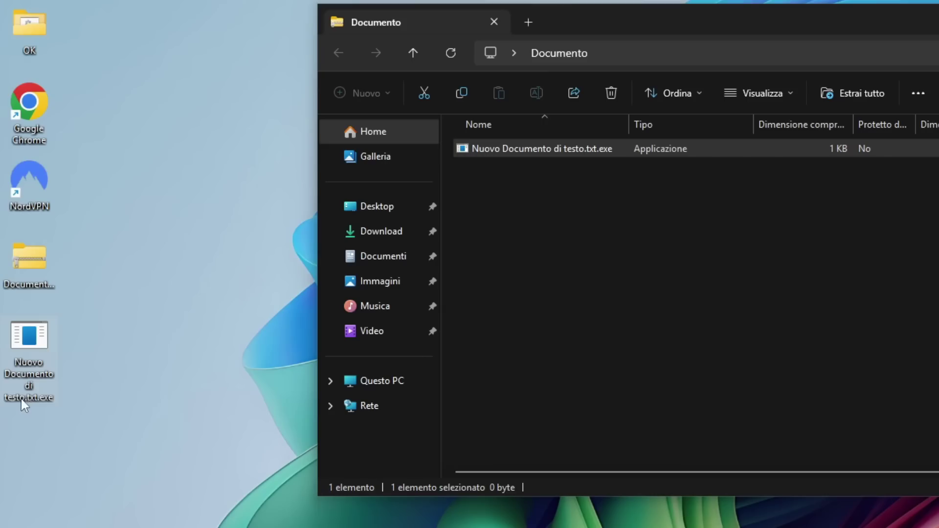
pyautogui.moveTo(21, 350)
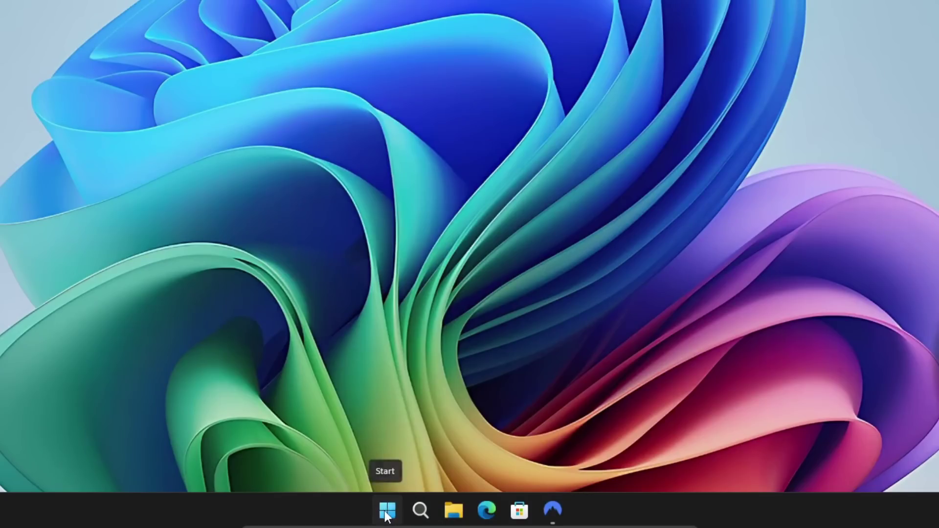
# Open Protezione da virus e minacce through the Privacy e sicurezza section of the Windows settings.
pyautogui.click(416, 516)
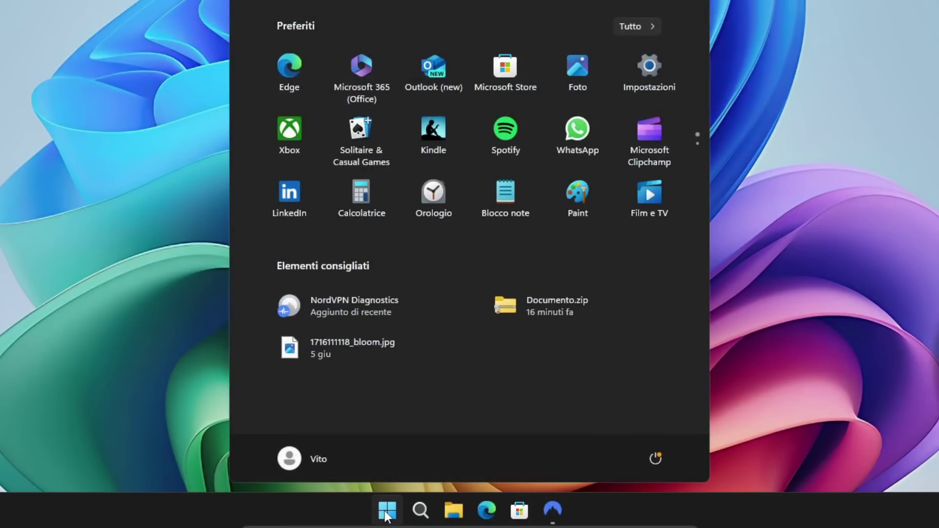
pyautogui.click(646, 67)
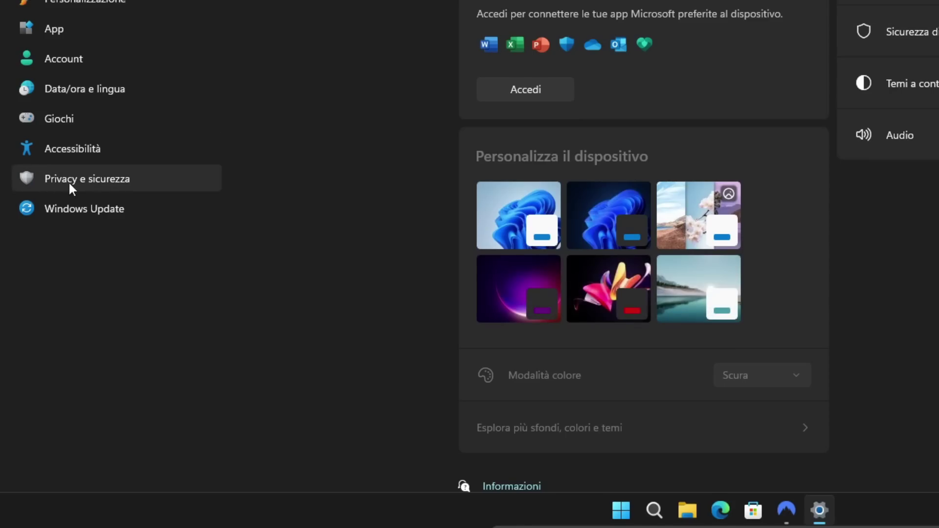
pyautogui.click(89, 181)
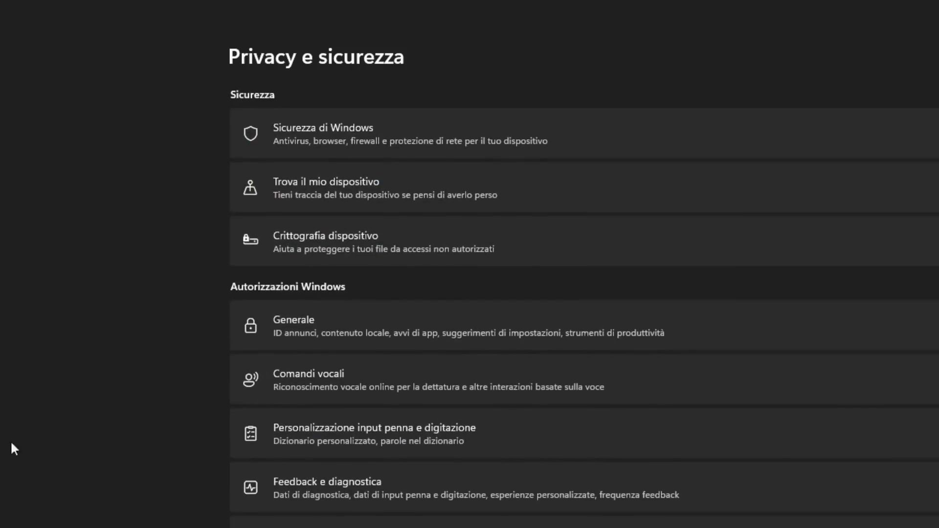
pyautogui.click(372, 129)
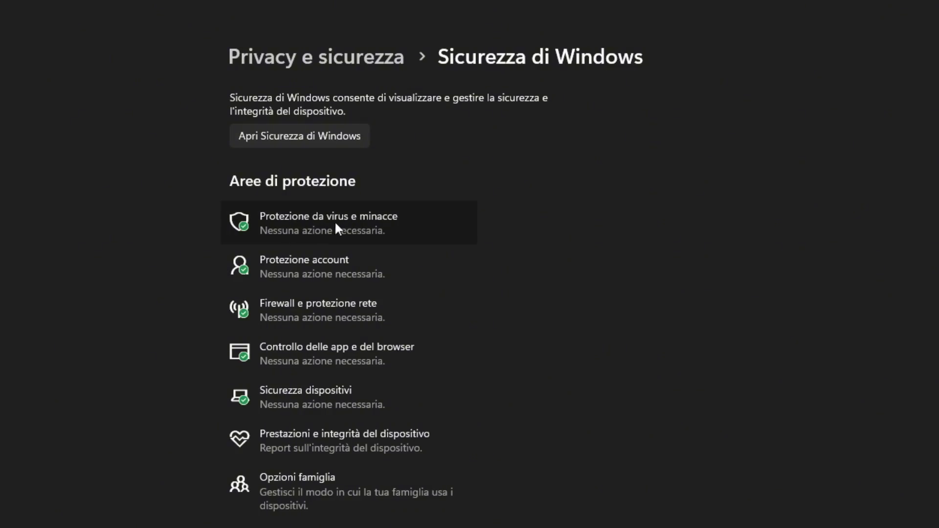
pyautogui.click(352, 226)
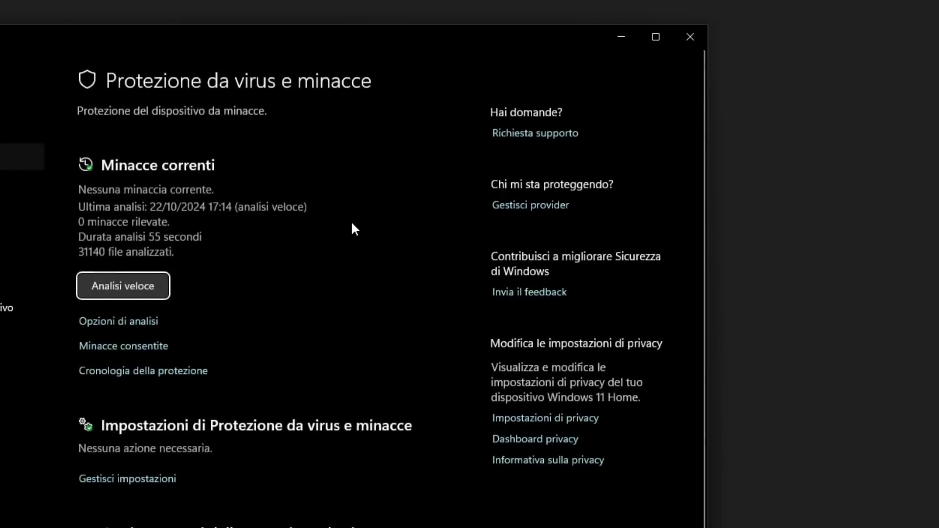
# Check for updates to the Microsoft Defender virus and threat protection intelligence.
pyautogui.scroll(-3, 205, 449)
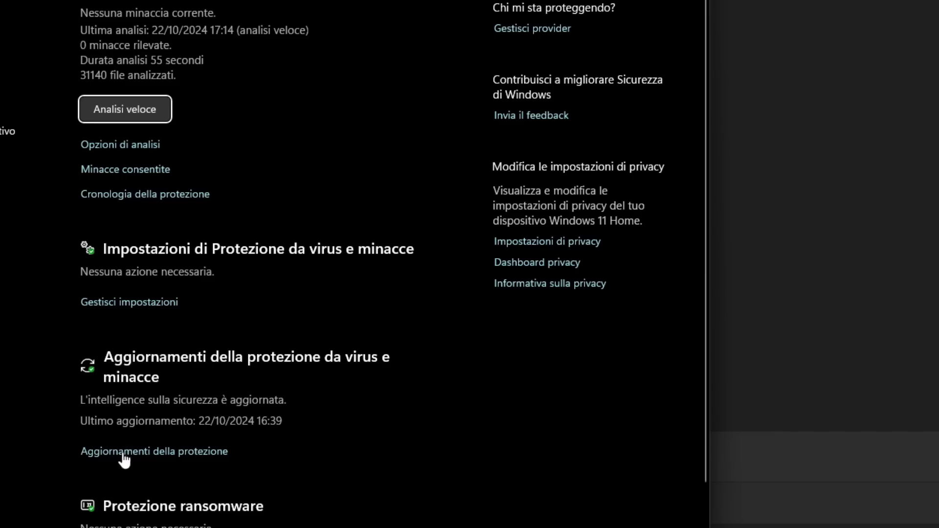
pyautogui.click(130, 453)
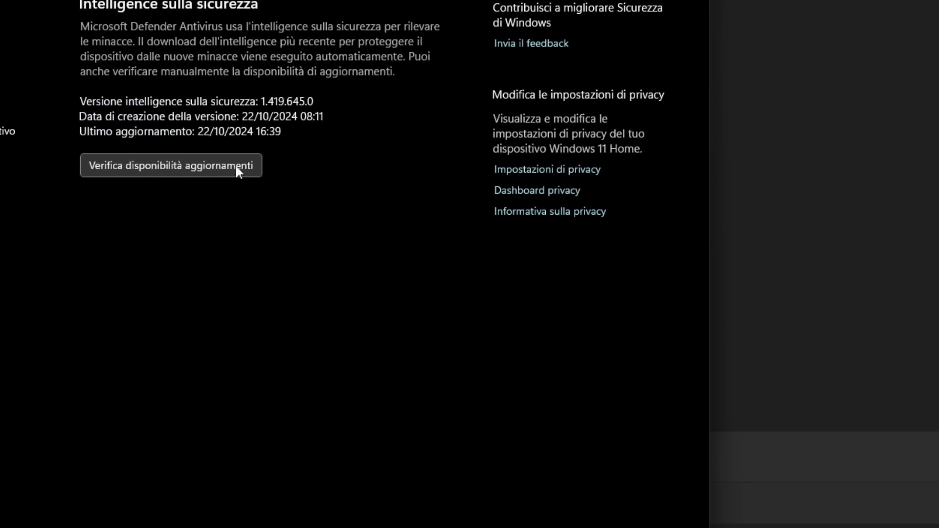
pyautogui.click(198, 165)
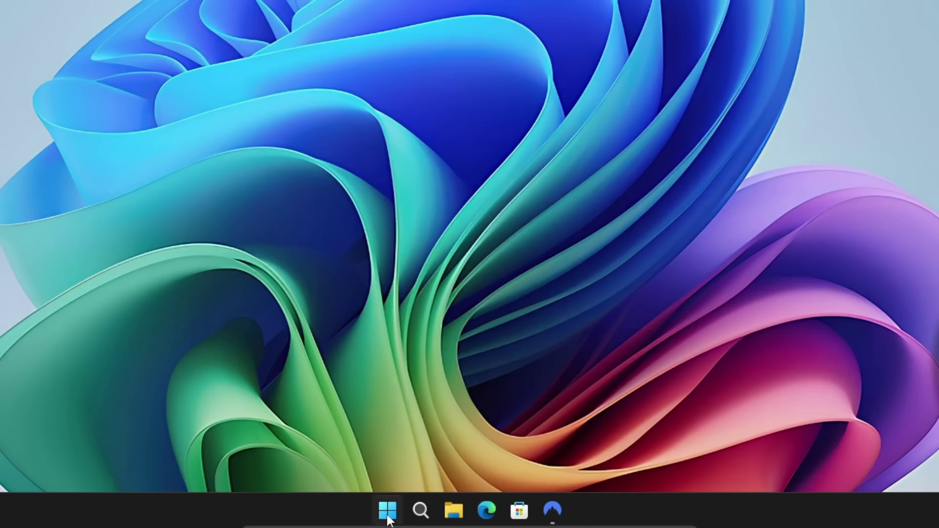
# In the Start personalization settings, turn off account-related notifications and the recommendations for tips, shortcuts and new apps.
pyautogui.click(417, 517)
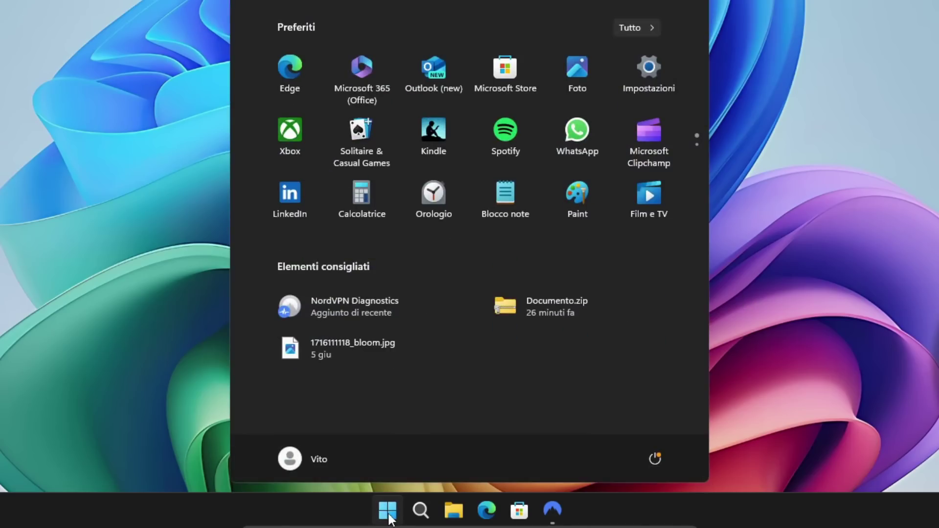
pyautogui.click(653, 71)
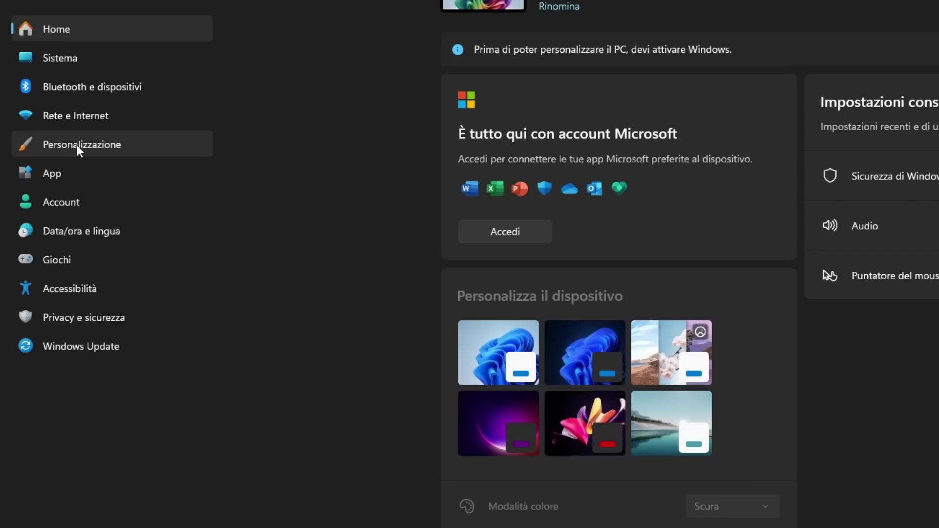
pyautogui.click(76, 145)
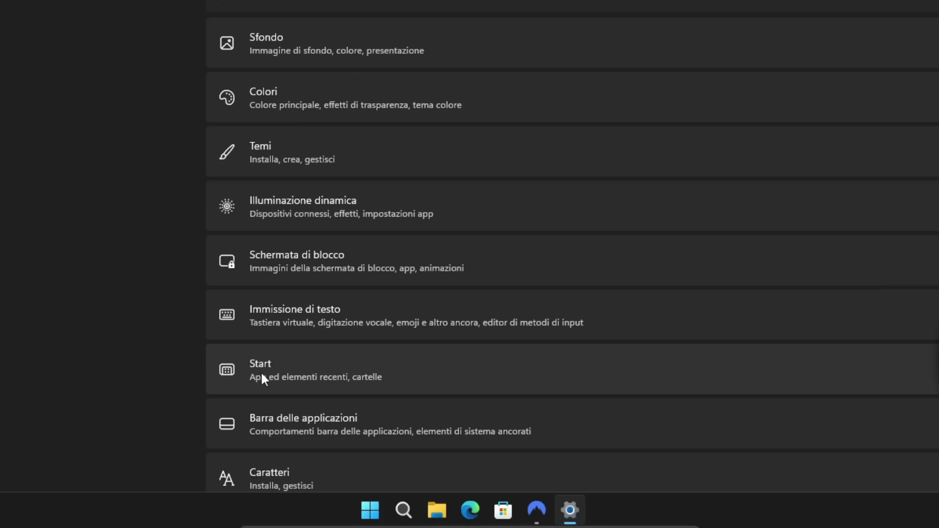
pyautogui.click(274, 372)
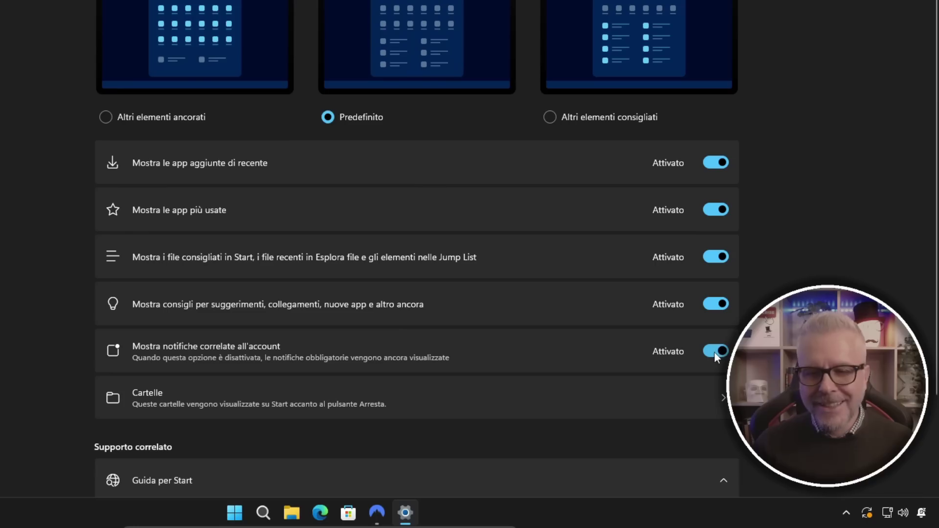
pyautogui.click(769, 394)
pyautogui.click(712, 303)
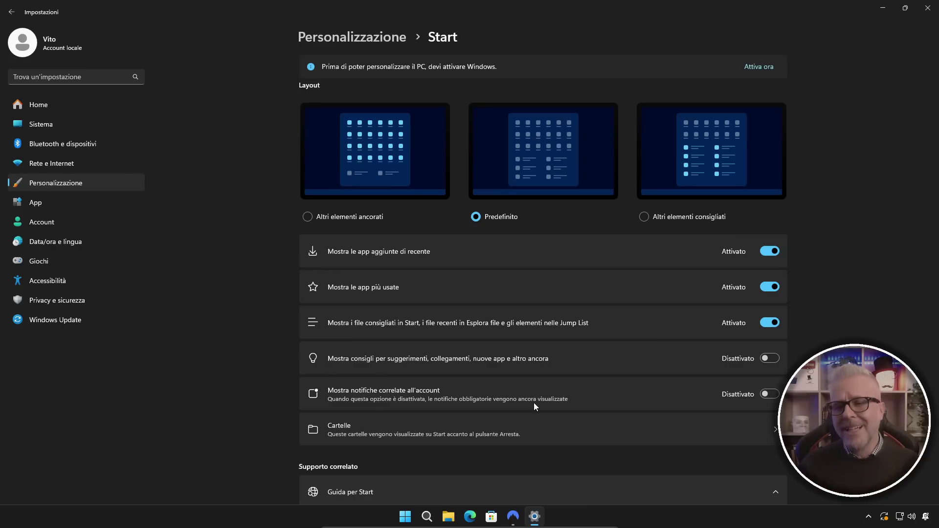
# Turn off recently added apps, most used apps and recommended files in Start, and set its layout to Altri elementi ancorati.
pyautogui.click(771, 251)
pyautogui.click(771, 287)
pyautogui.click(772, 323)
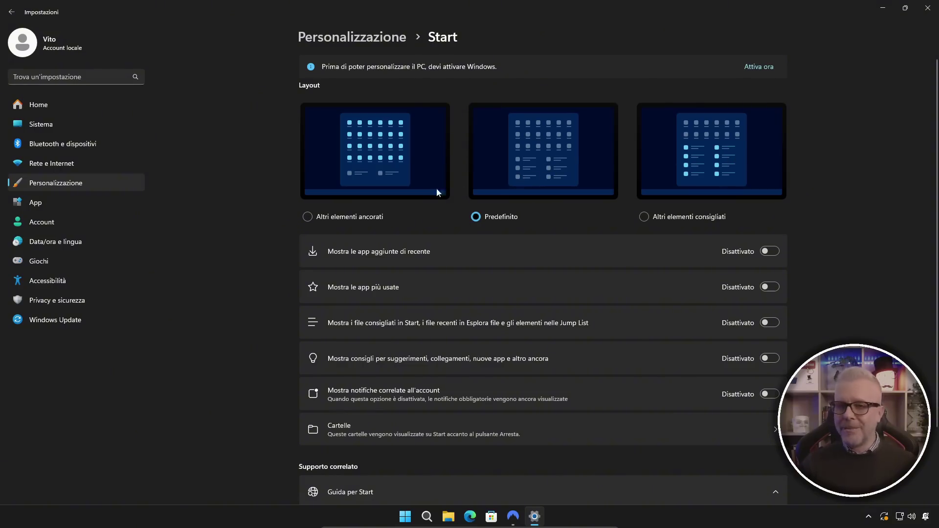
pyautogui.click(308, 219)
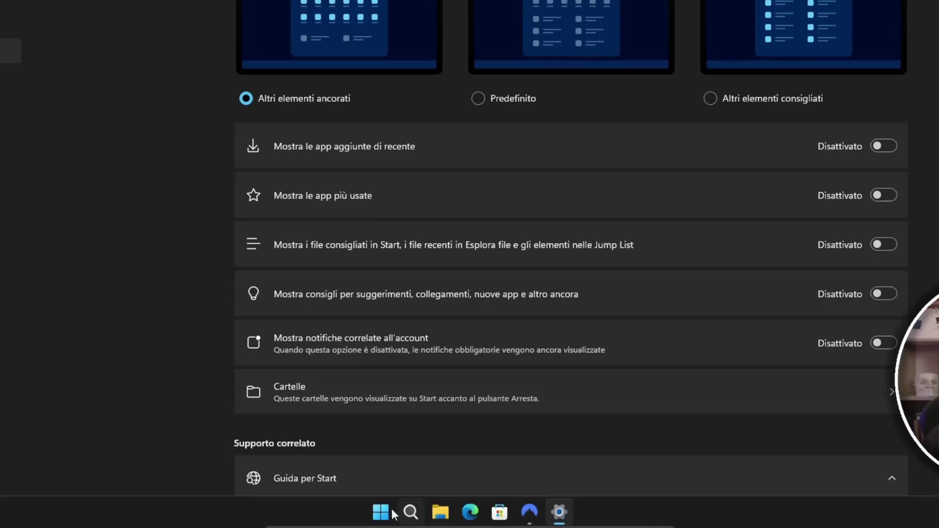
pyautogui.click(405, 516)
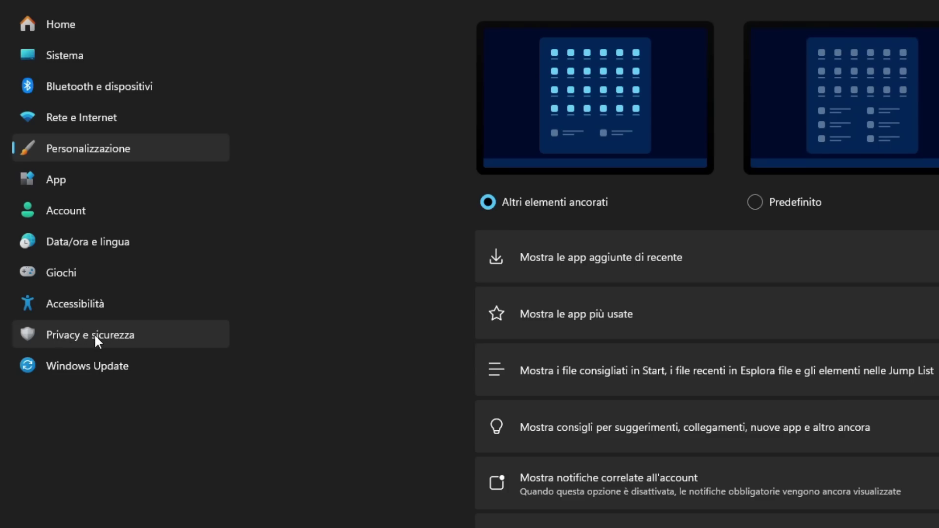
# In the Generale privacy settings, turn off website language list access, app launch tracking, suggested content and notifications in Settings.
pyautogui.click(94, 334)
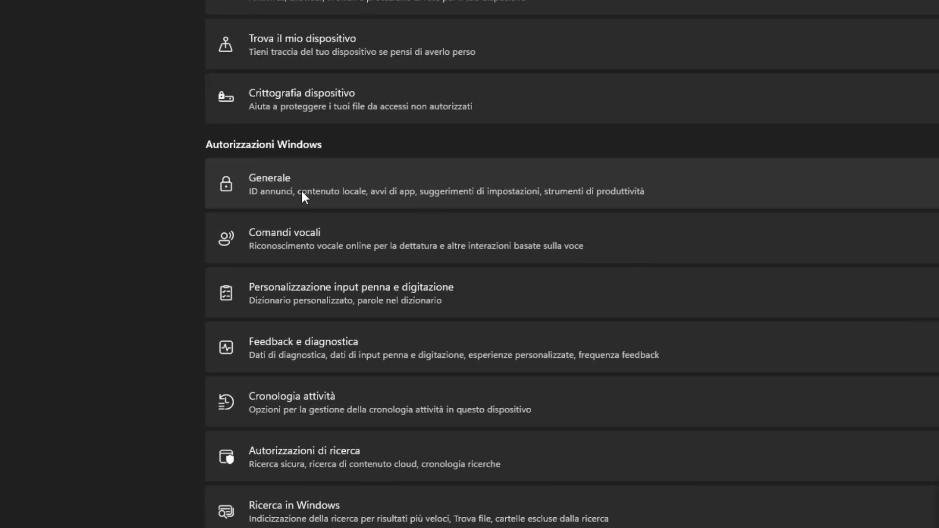
pyautogui.click(301, 189)
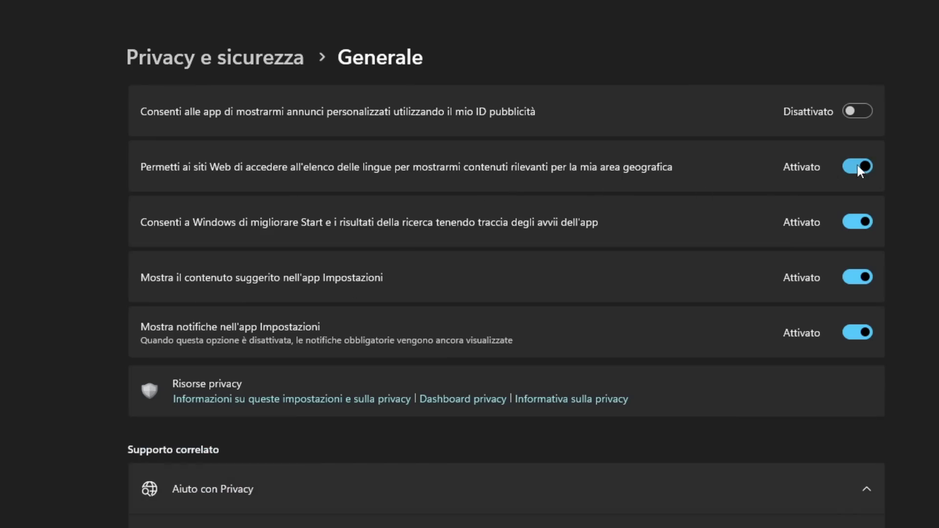
pyautogui.click(857, 165)
pyautogui.click(856, 223)
pyautogui.click(856, 277)
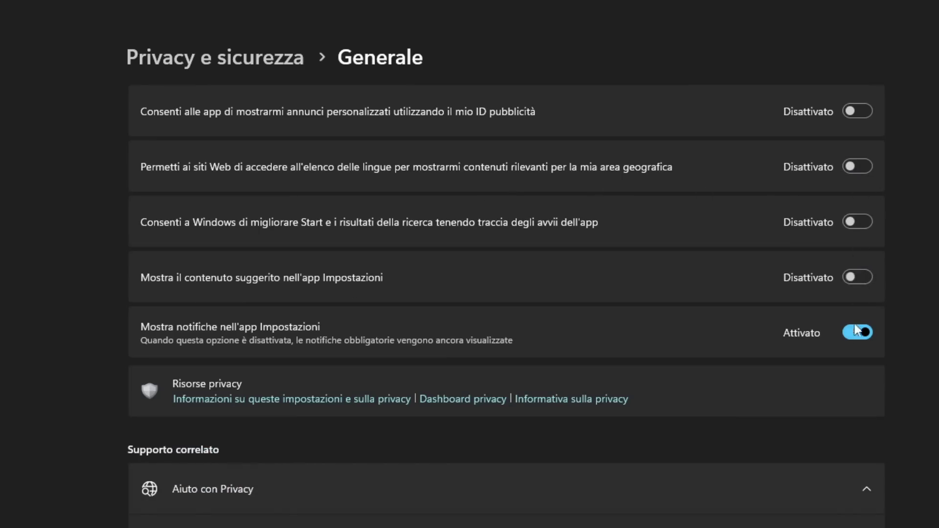
pyautogui.click(853, 332)
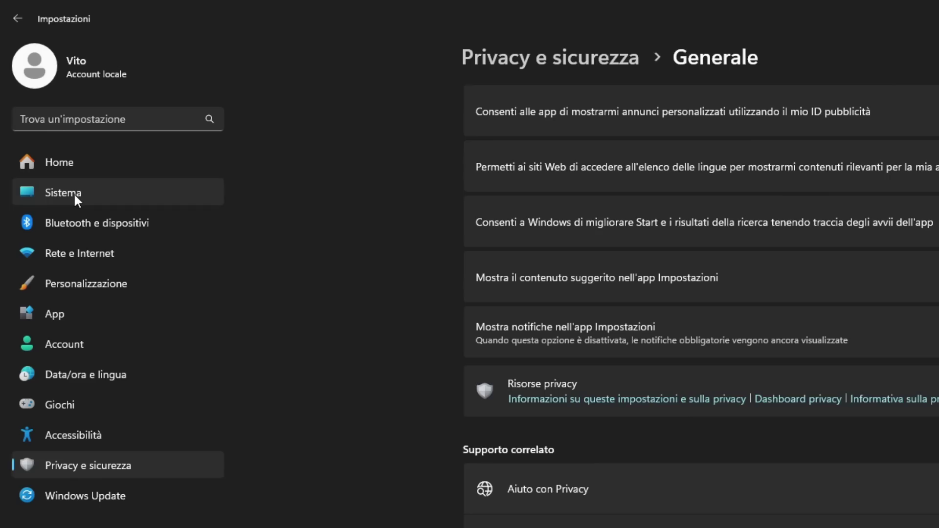
# In the system notification settings, turn off app and sender notifications and turn on Non disturbare.
pyautogui.click(73, 192)
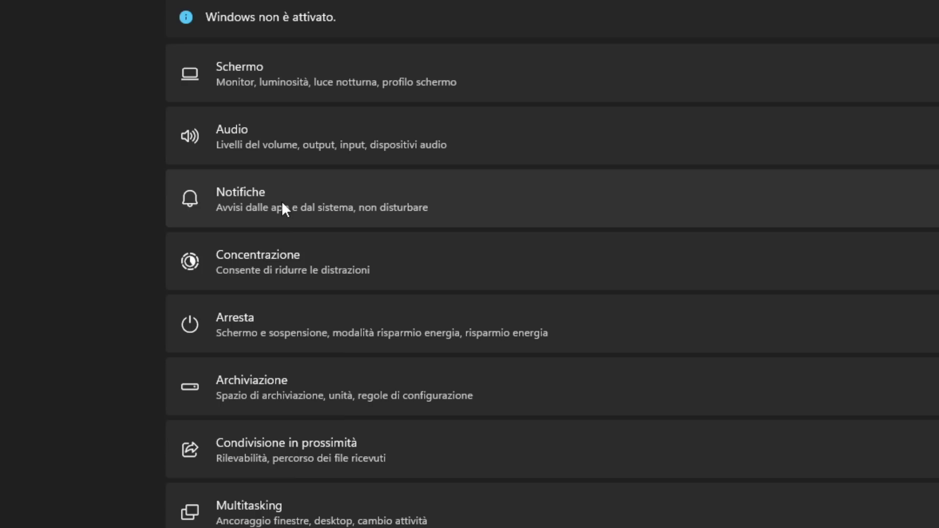
pyautogui.click(364, 231)
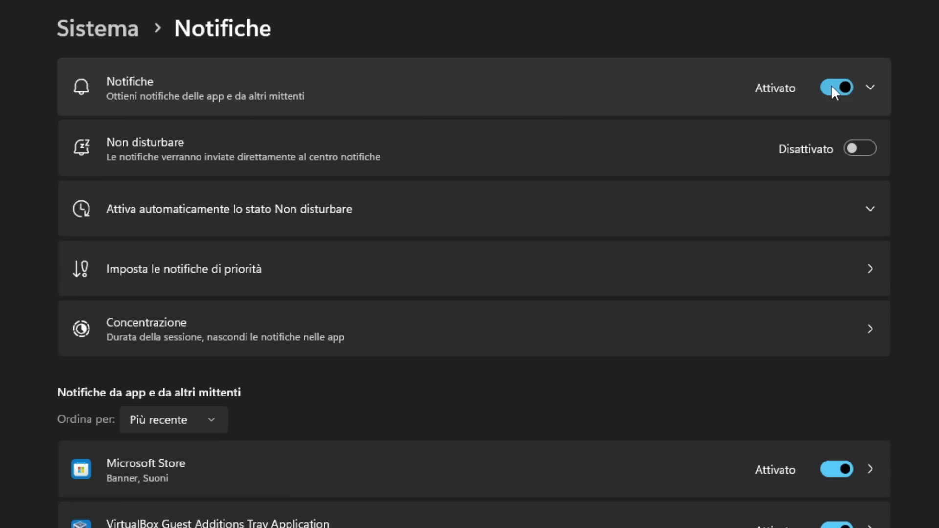
pyautogui.click(831, 88)
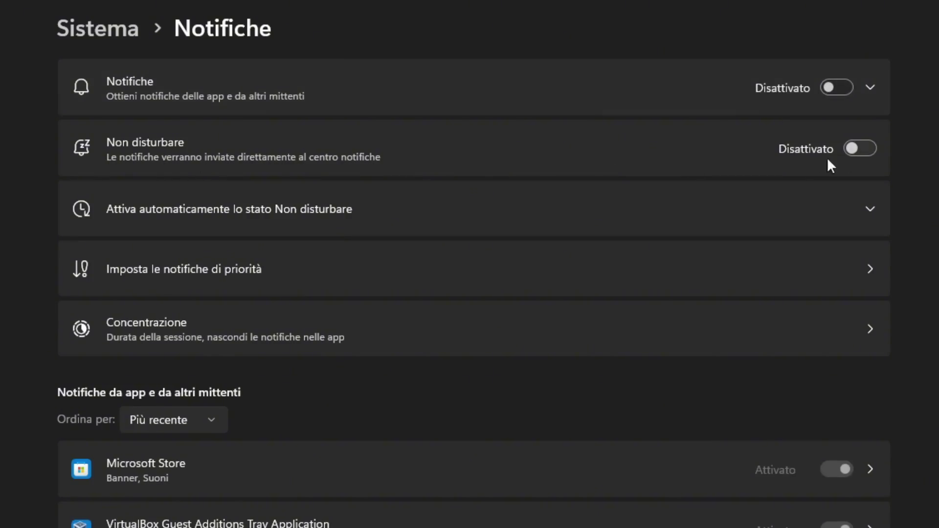
pyautogui.click(863, 148)
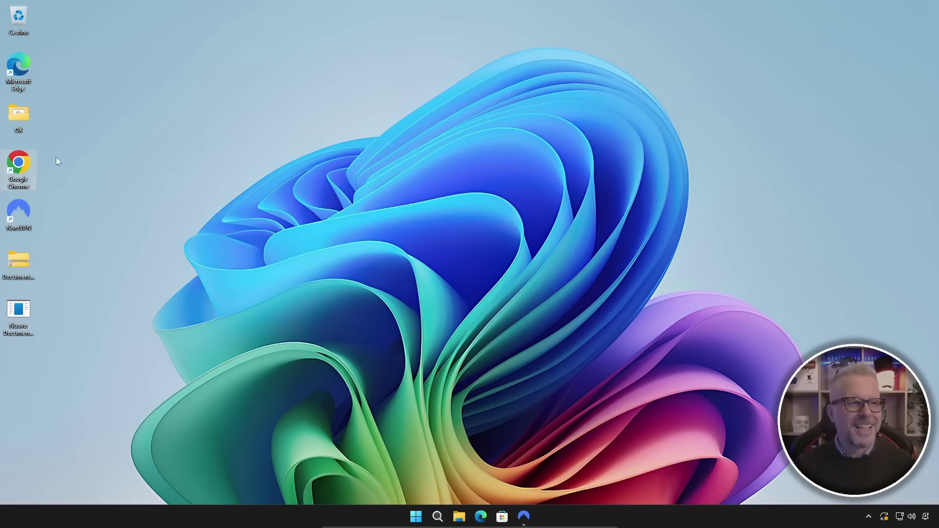
# Switch to Google Chrome, search for "gentiluomo digitale" and open the Gentiluomo Digitale home page.
pyautogui.doubleClick(22, 164)
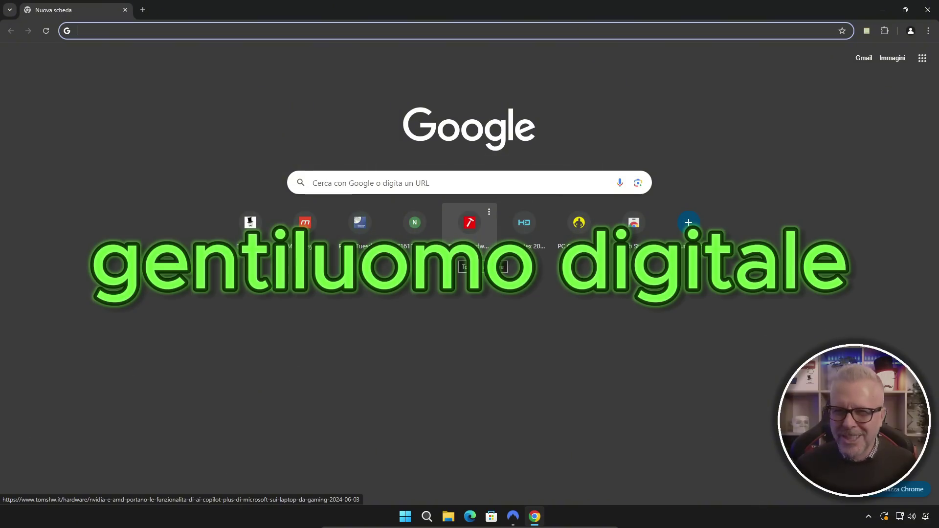
pyautogui.write('gentiluomo digit')
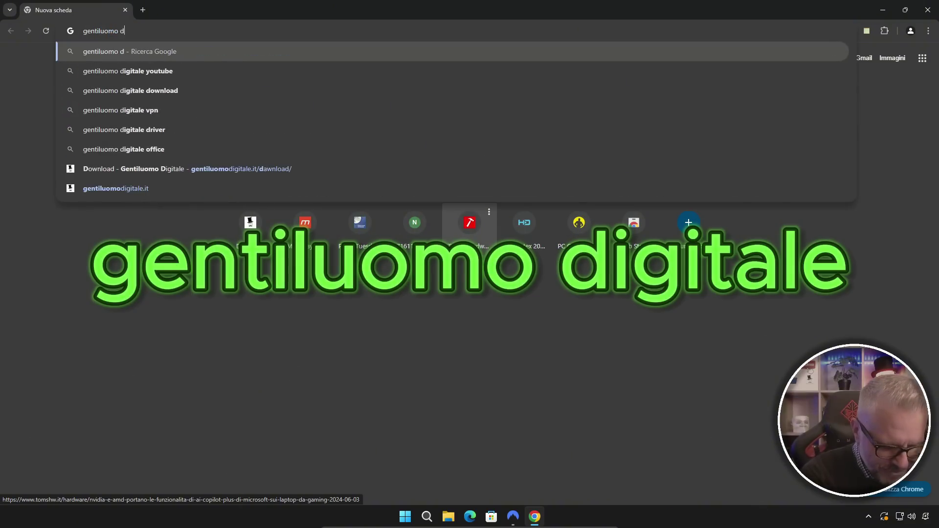
pyautogui.write('ale')
pyautogui.press('Return')
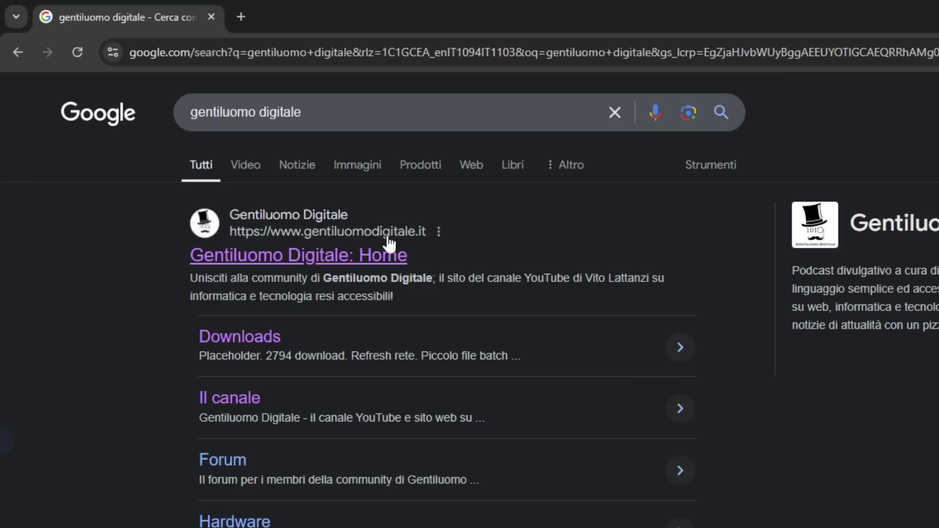
pyautogui.click(352, 269)
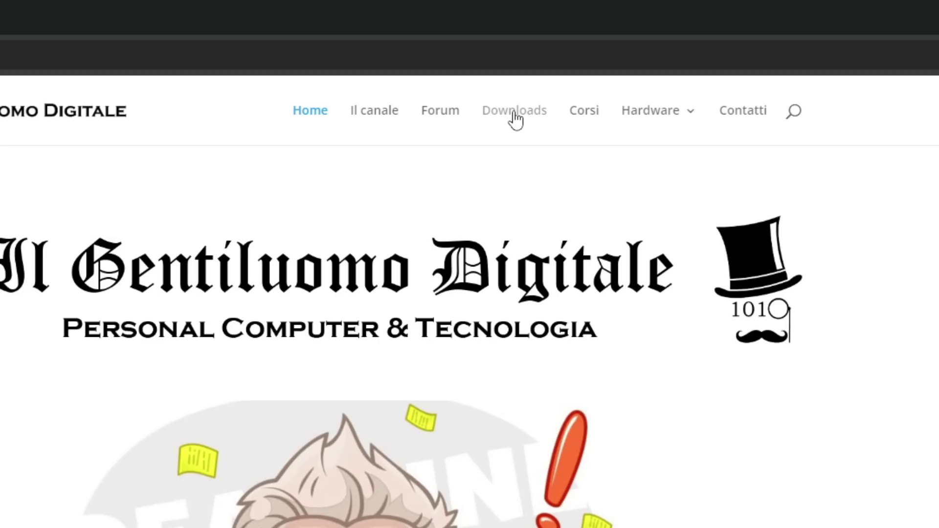
# Open the site's Downloads page and find the Ultimate Powerplan download.
pyautogui.click(515, 113)
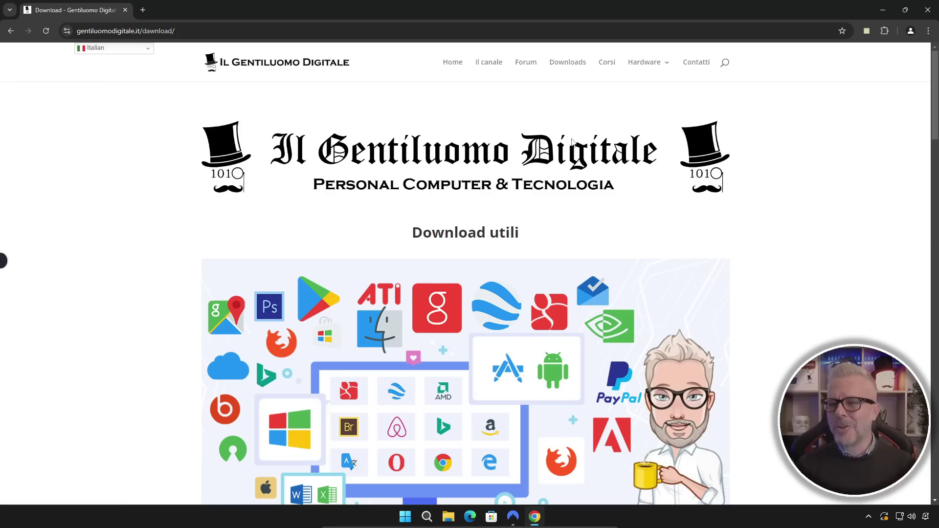
pyautogui.scroll(-10, 572, 142)
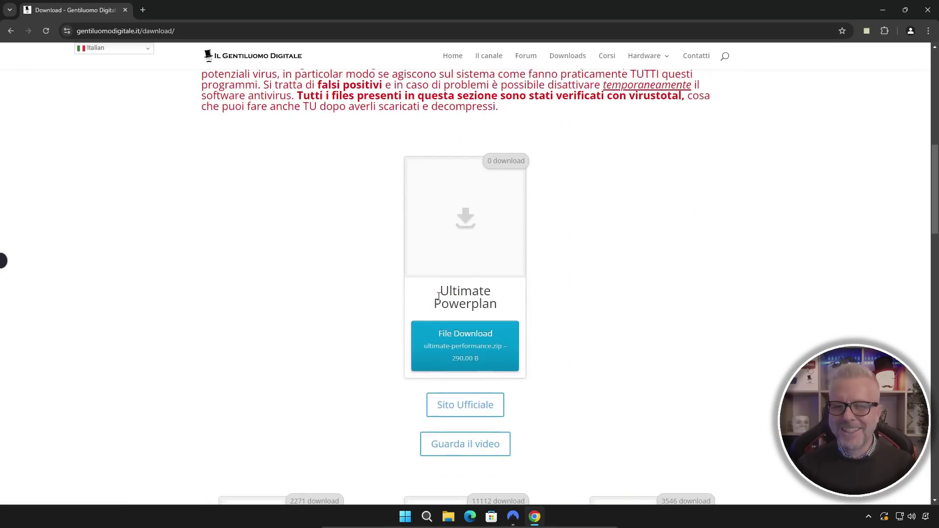
pyautogui.moveTo(441, 293); pyautogui.dragTo(503, 310)
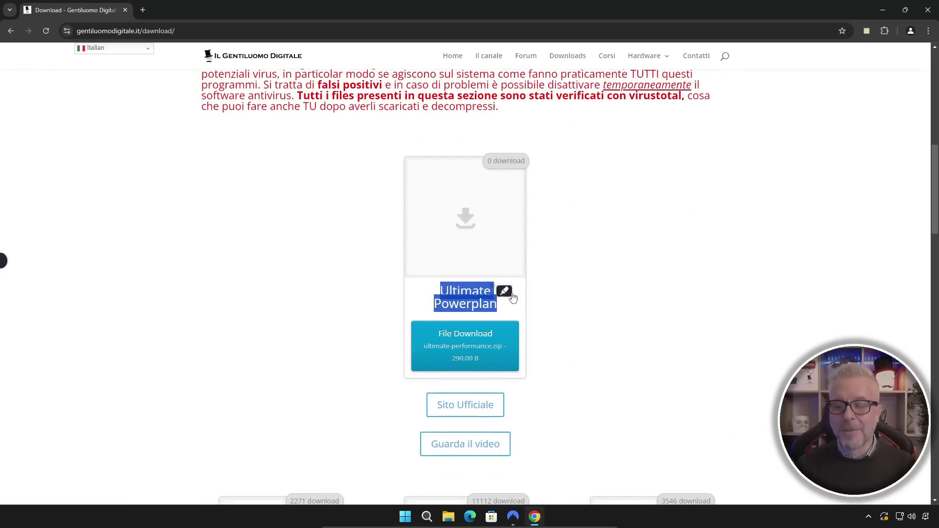
pyautogui.moveTo(516, 297)
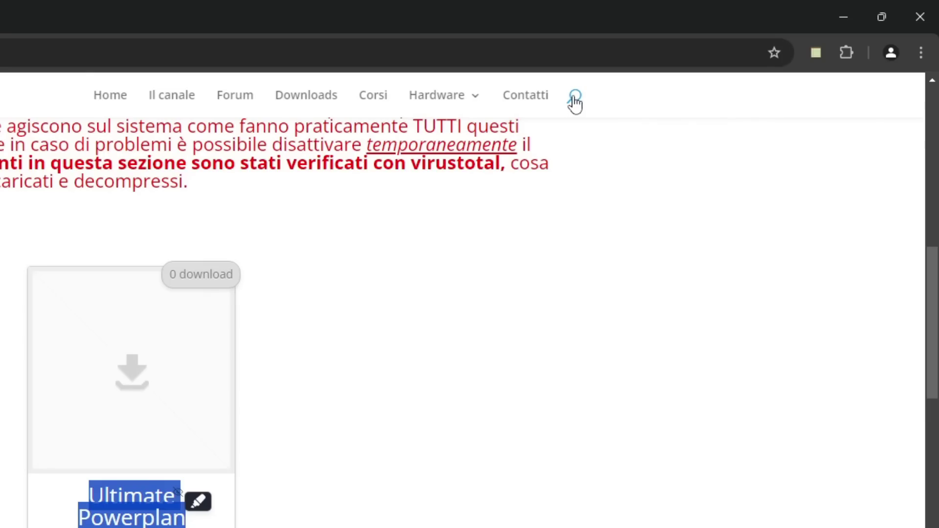
# Search the site for "ultimate" and download ultimate-performance.zip.
pyautogui.click(575, 98)
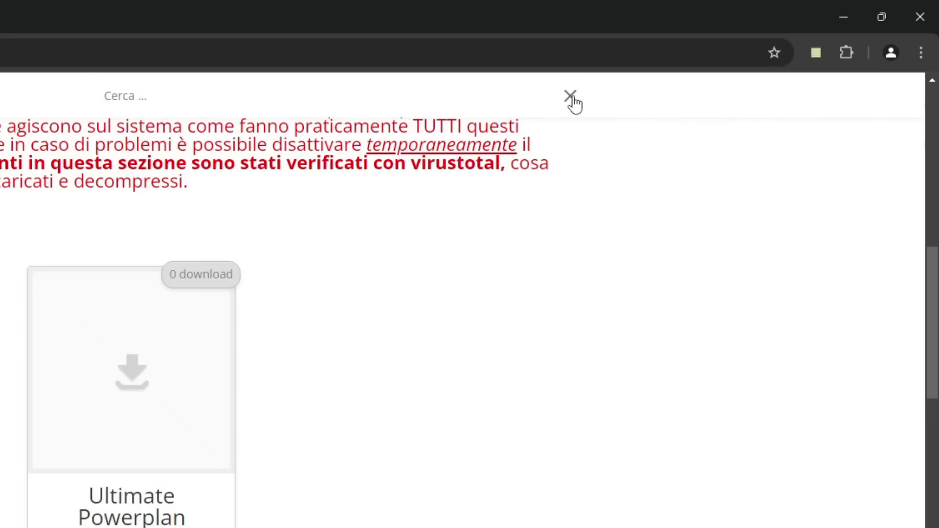
pyautogui.write('ultimate')
pyautogui.press('Return')
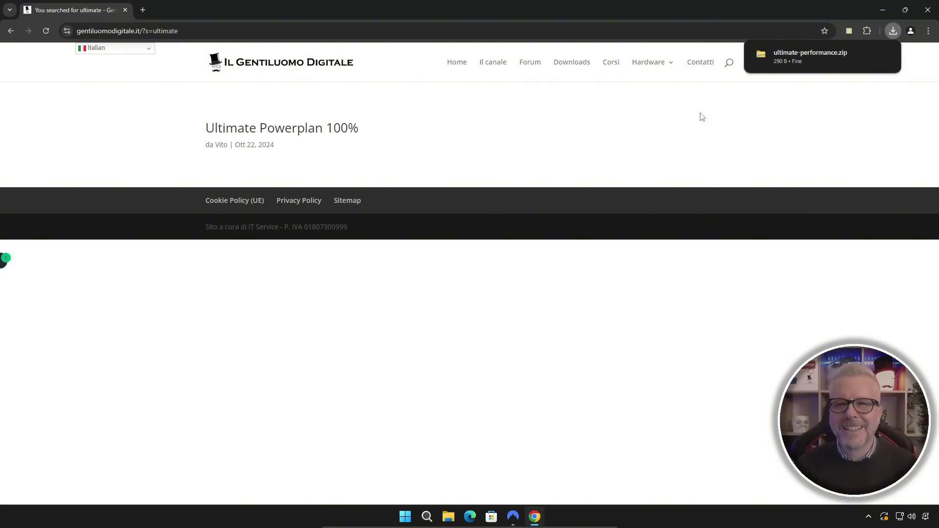
# Open the downloaded ultimate-performance.zip, copy the powercfg command from ultimate performance.txt, and close the browser, text file and archive windows.
pyautogui.click(803, 57)
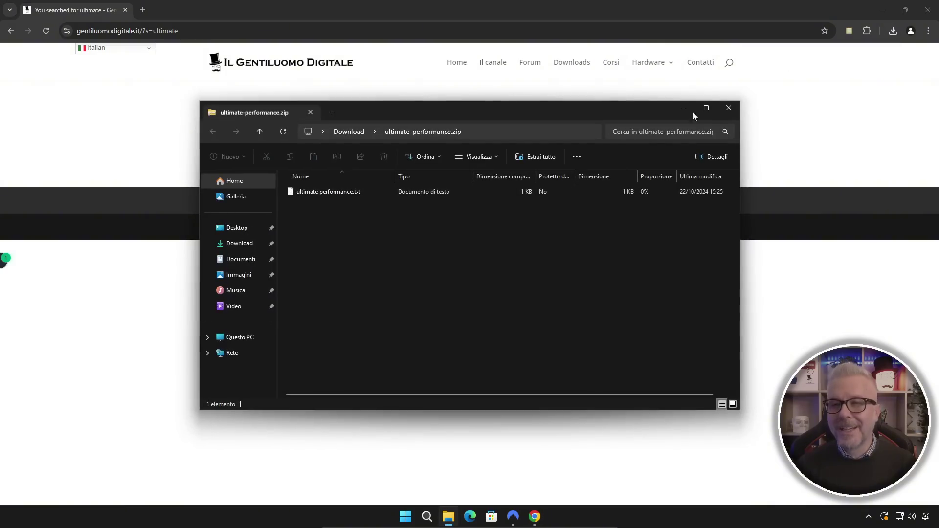
pyautogui.click(929, 10)
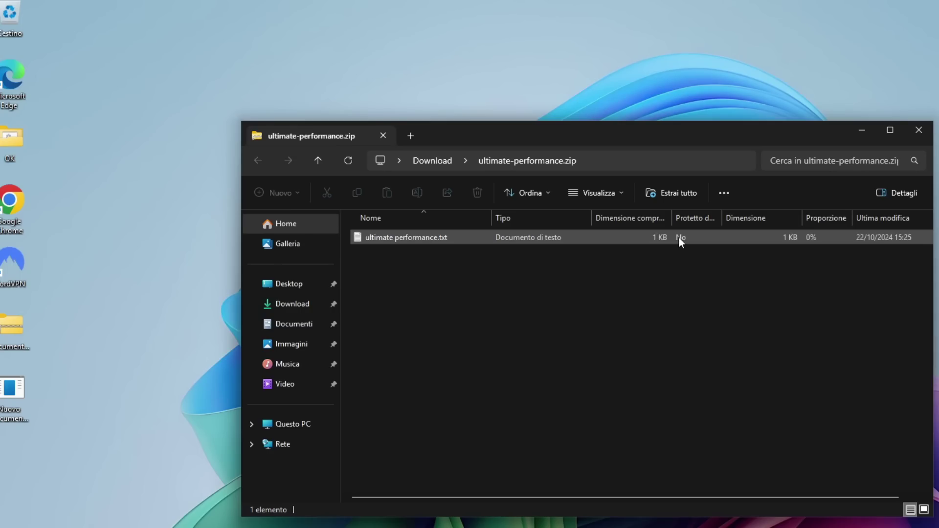
pyautogui.doubleClick(423, 237)
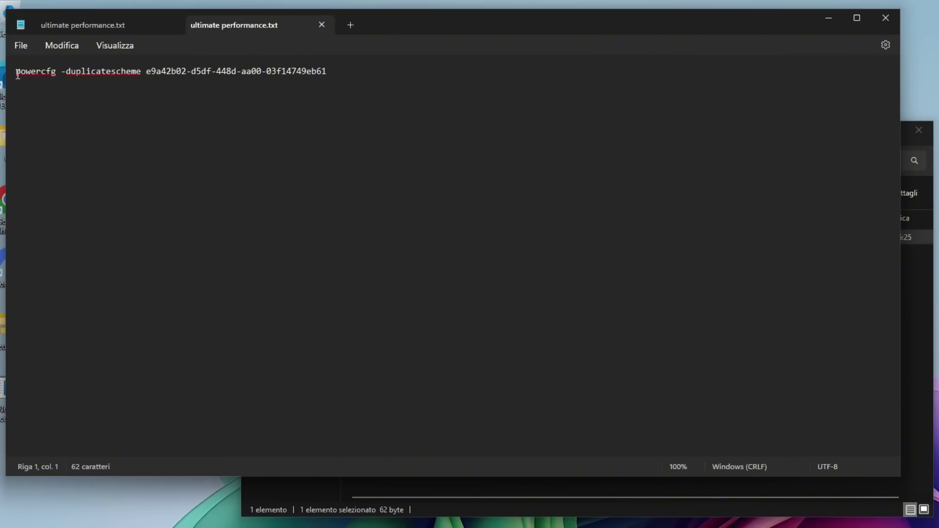
pyautogui.moveTo(16, 72); pyautogui.dragTo(281, 65)
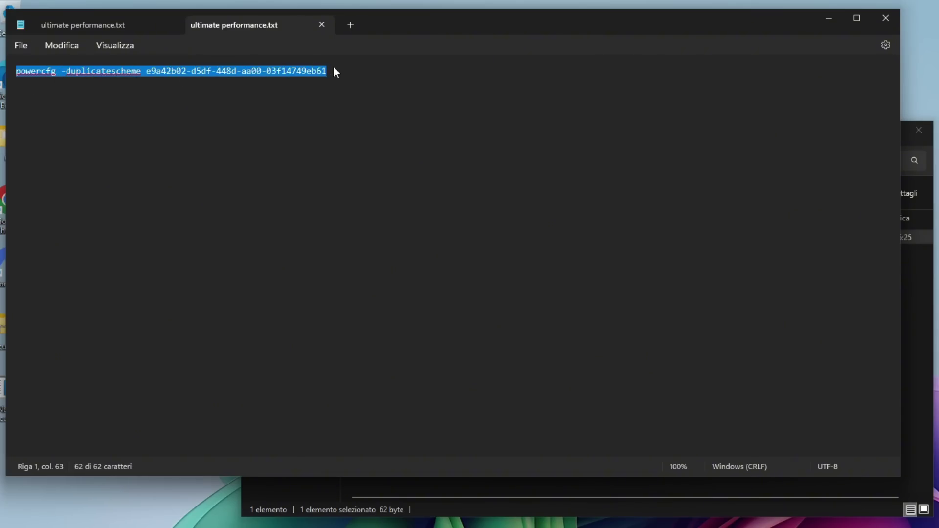
pyautogui.rightClick(311, 71)
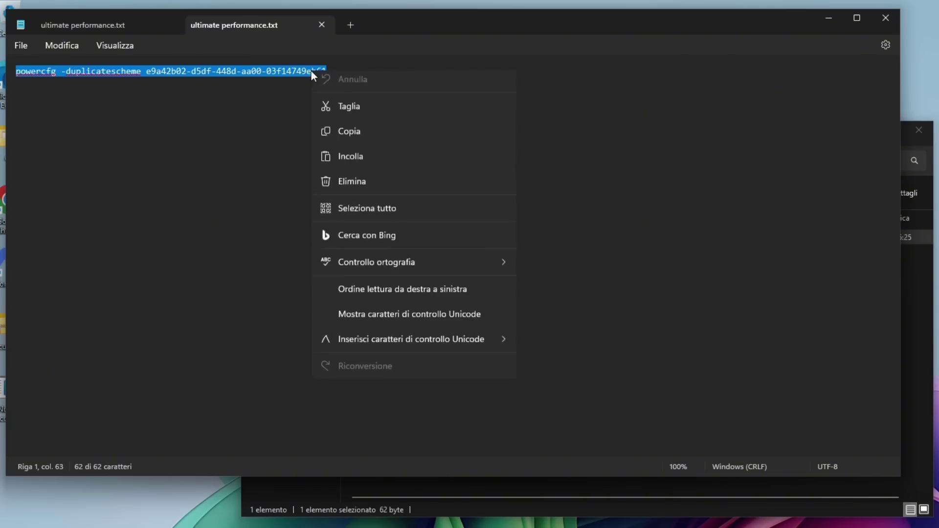
pyautogui.click(343, 137)
pyautogui.click(885, 19)
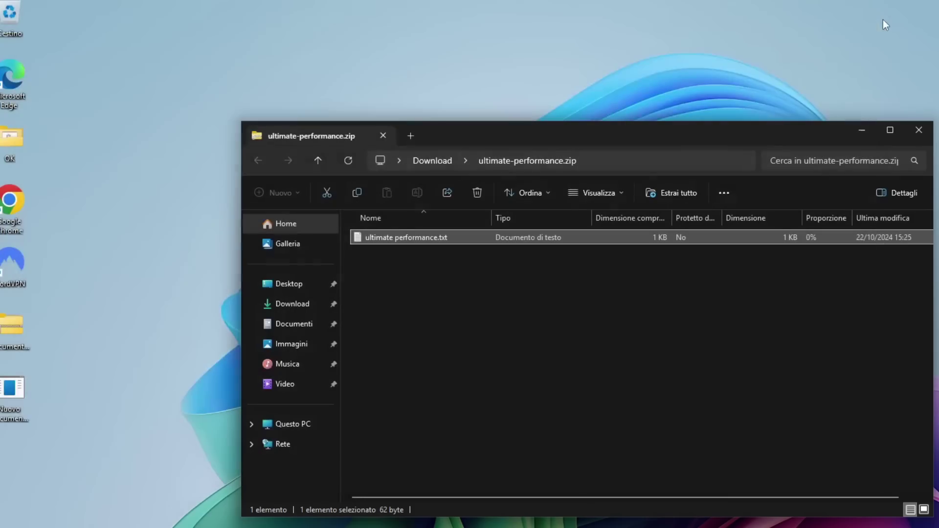
pyautogui.click(922, 134)
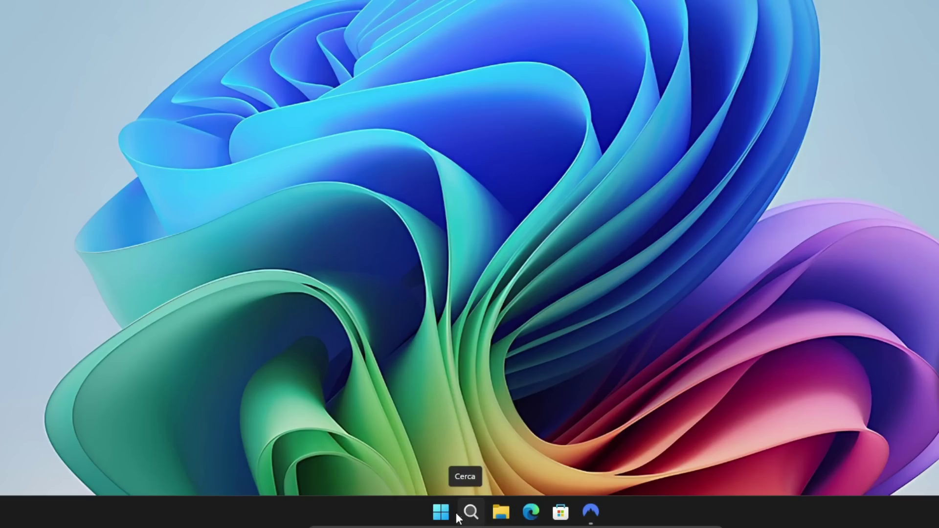
# Search Windows for powershell, run Windows PowerShell as administrator and allow it to make changes to the device.
pyautogui.click(442, 513)
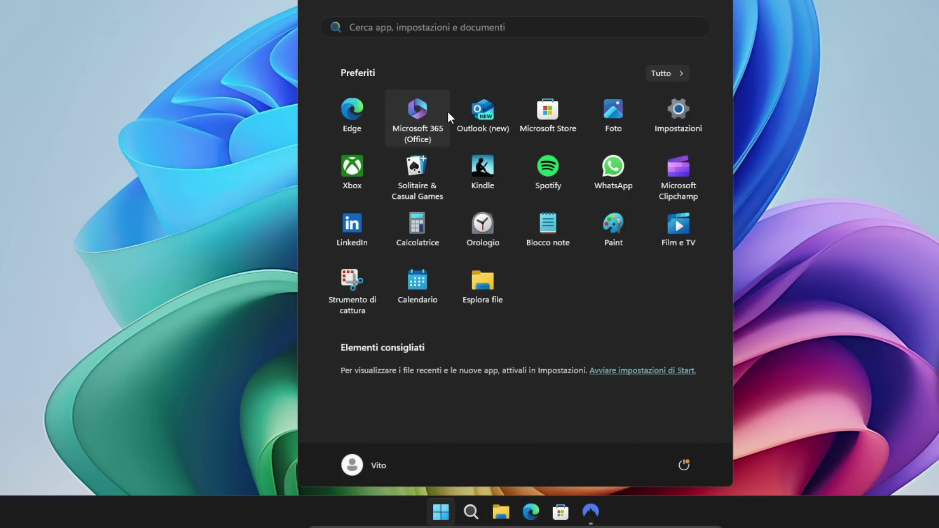
pyautogui.write('powersh')
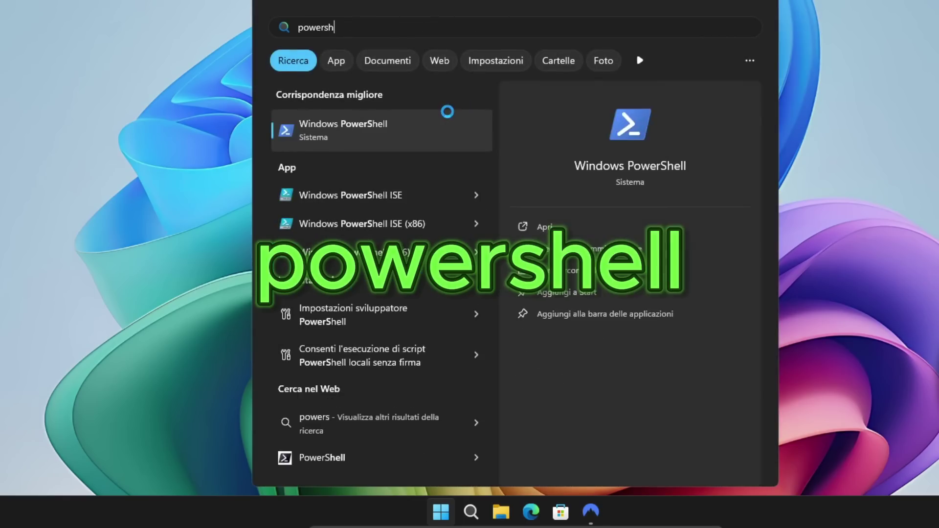
pyautogui.write('ell')
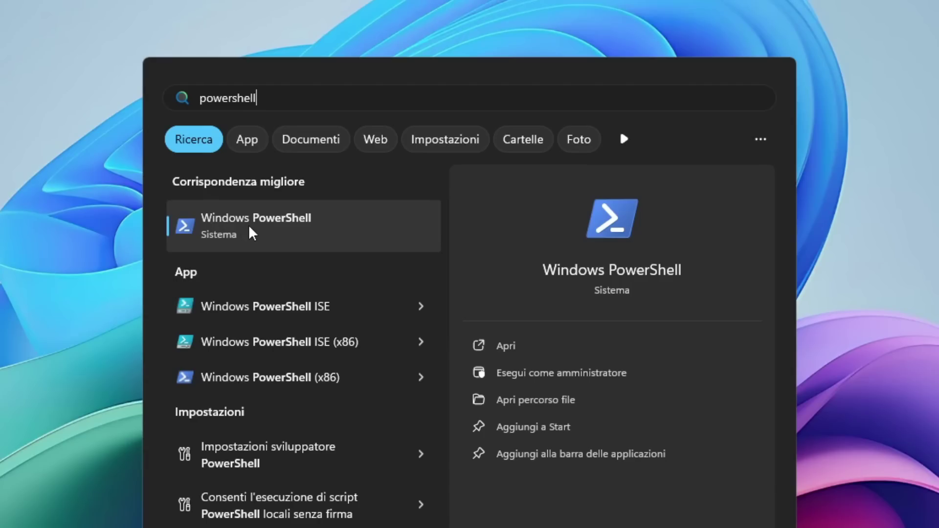
pyautogui.rightClick(249, 227)
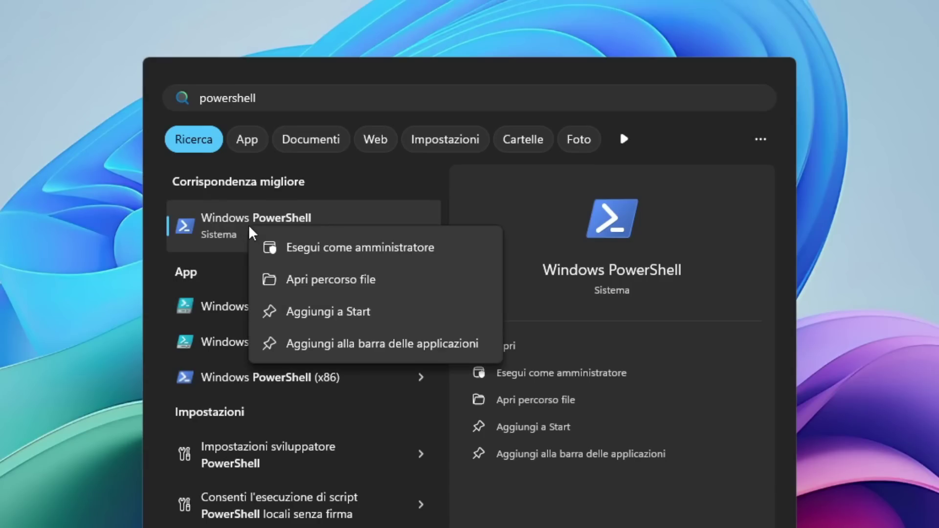
pyautogui.click(329, 251)
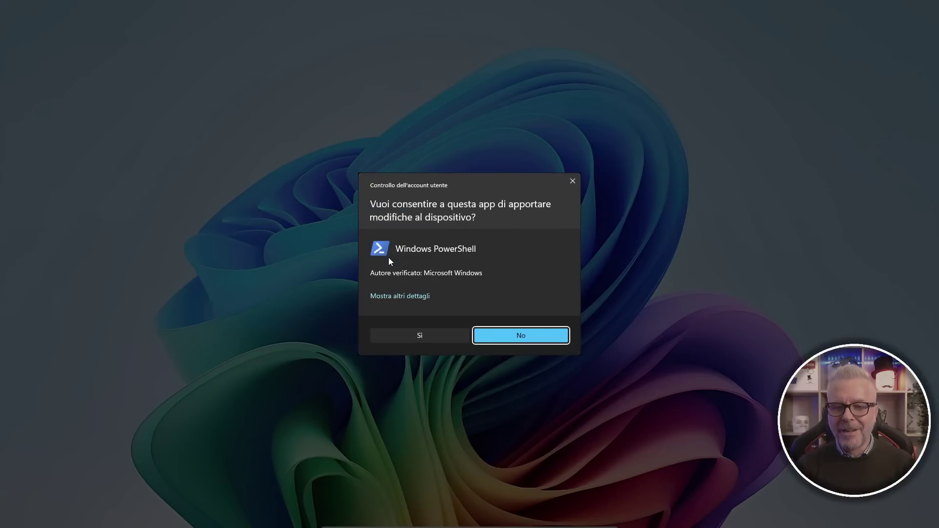
pyautogui.click(420, 336)
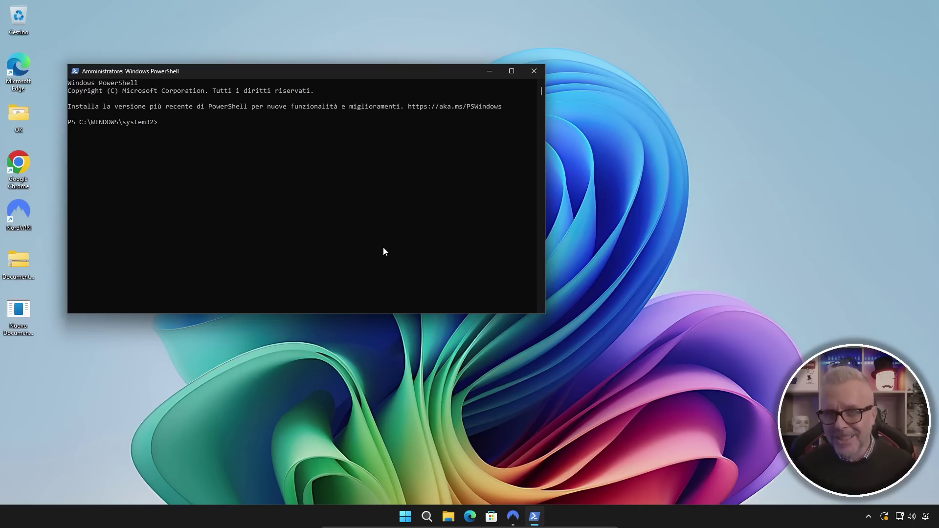
# Open the Pannello di controllo from File Explorer's list of locations.
pyautogui.click(448, 517)
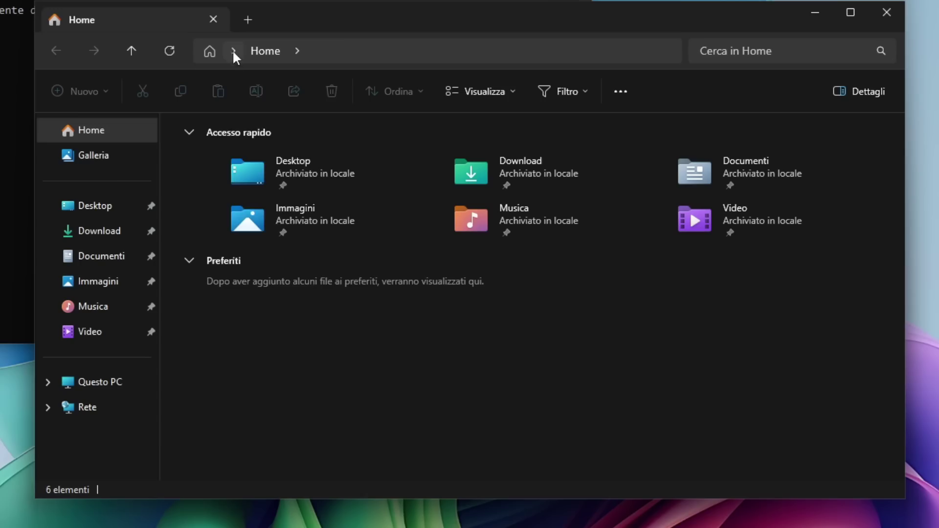
pyautogui.click(322, 132)
pyautogui.scroll(-2, 339, 237)
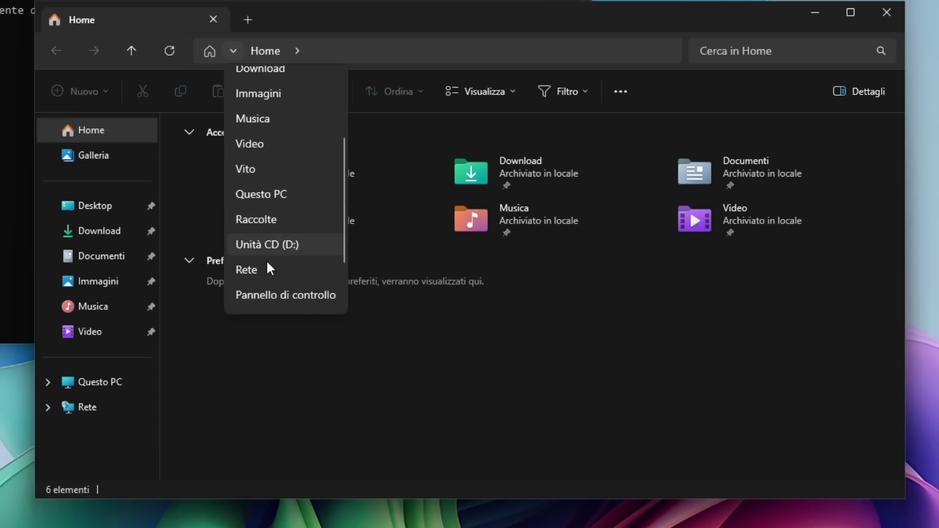
pyautogui.click(277, 294)
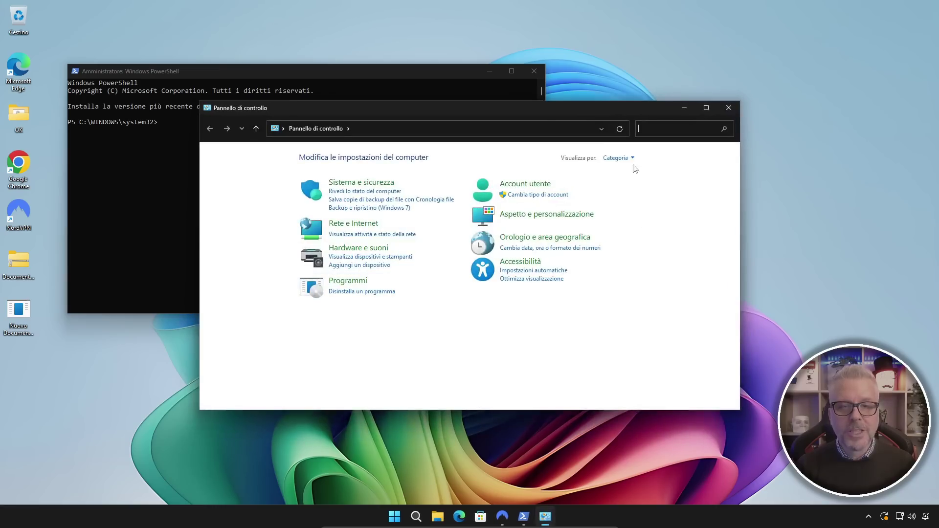
# Switch the Pannello di controllo view to Icone grandi, open Opzioni risparmio energia and expand the additional power plans.
pyautogui.click(618, 158)
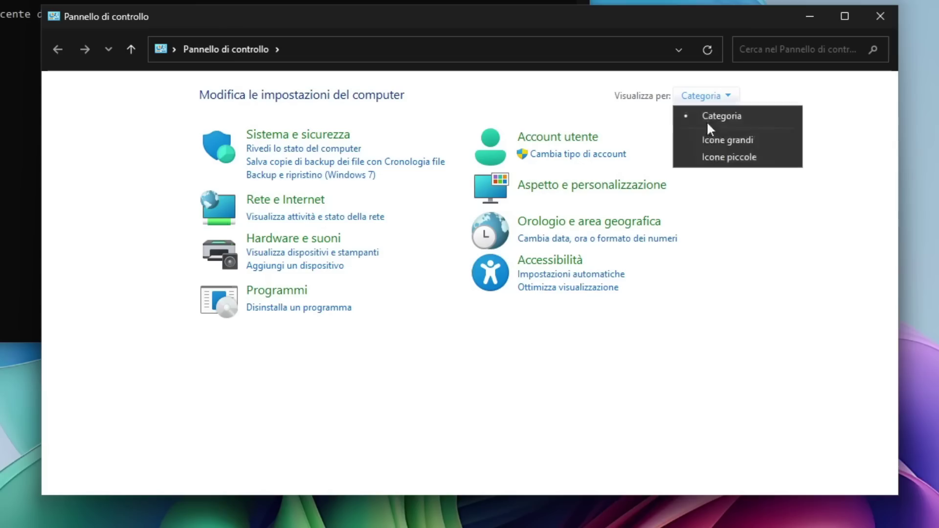
pyautogui.click(620, 186)
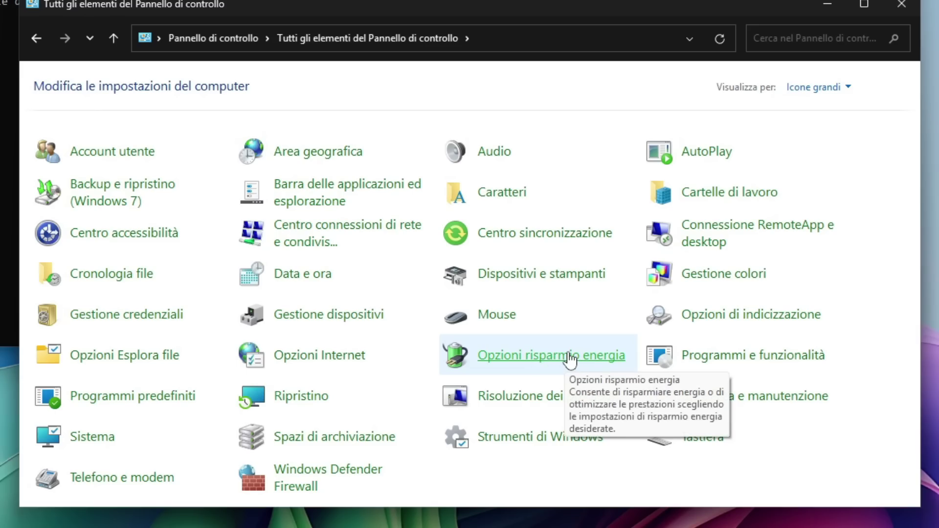
pyautogui.click(568, 356)
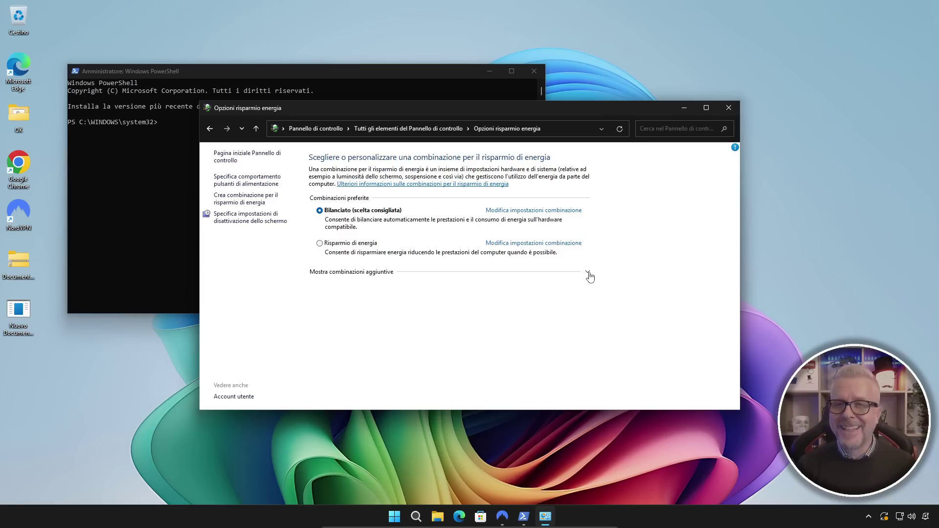
pyautogui.click(588, 274)
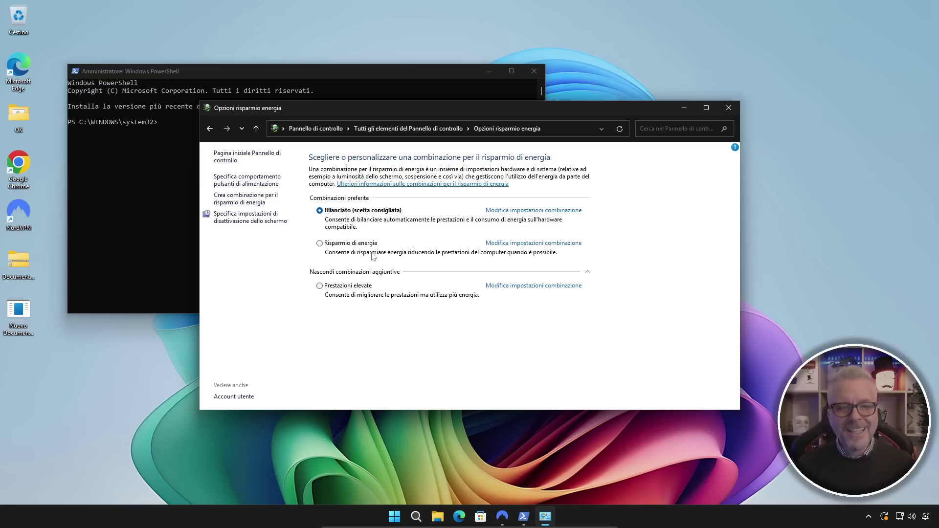
# Run "powercfg -duplicatescheme e9a42b02-d5df-448d-aa00-03f14749eb61" in PowerShell, close it, and reopen Opzioni risparmio energia to refresh the plans.
pyautogui.click(351, 86)
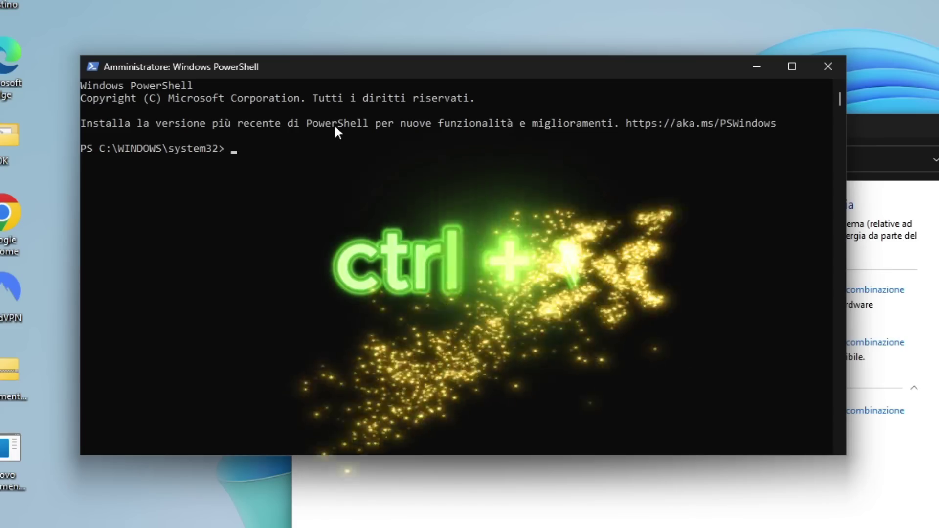
pyautogui.write('powercfg -duplicatescheme e9a42b02-d5df-448d-aa00-03f14749eb61')
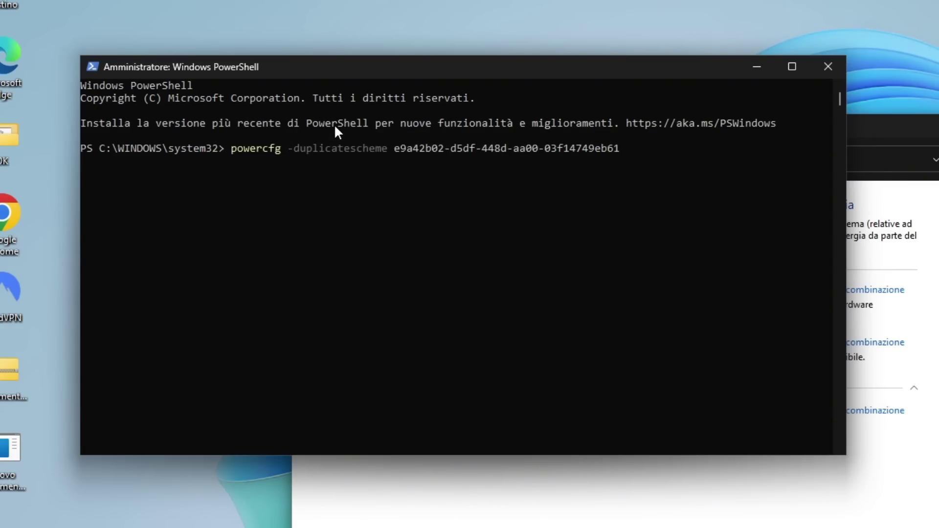
pyautogui.press('Return')
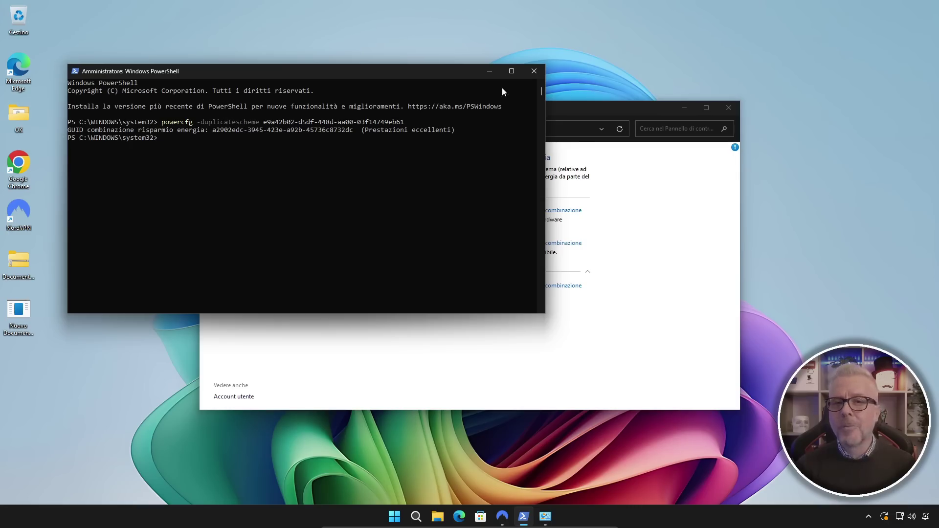
pyautogui.click(535, 72)
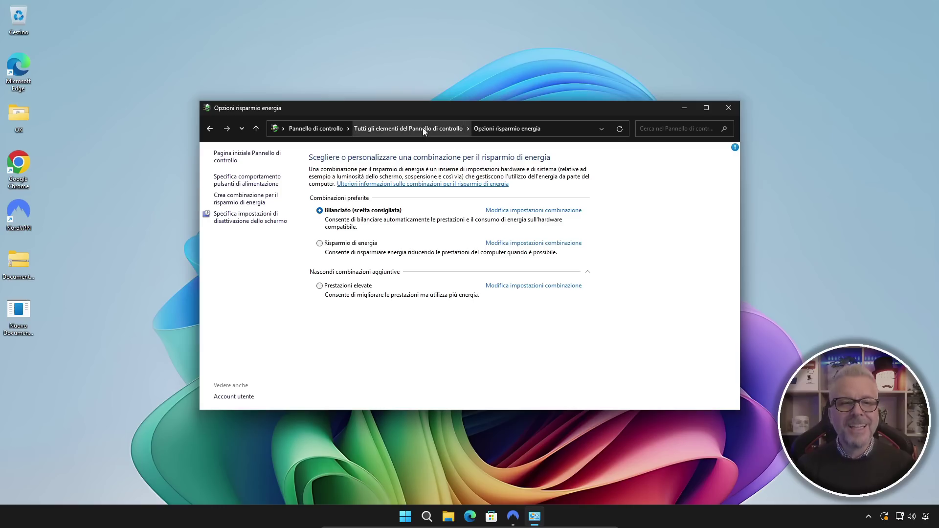
pyautogui.click(416, 128)
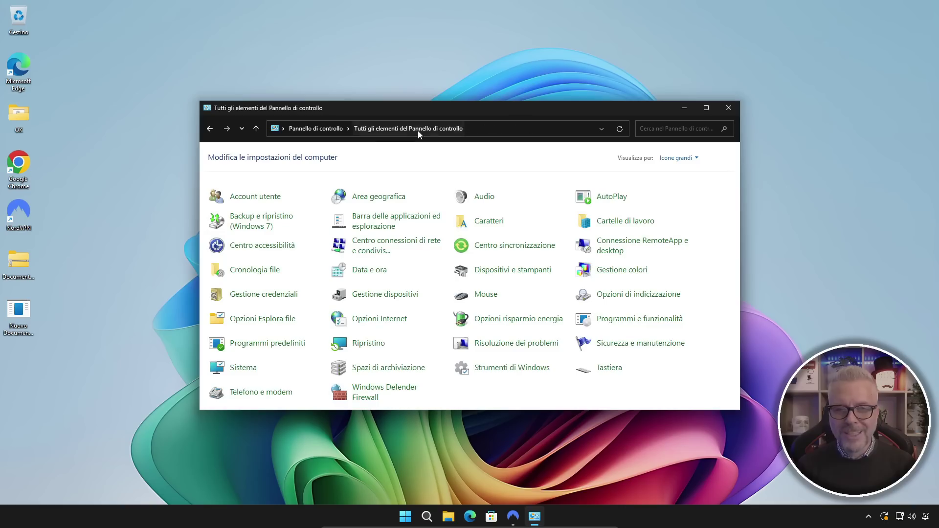
pyautogui.click(505, 319)
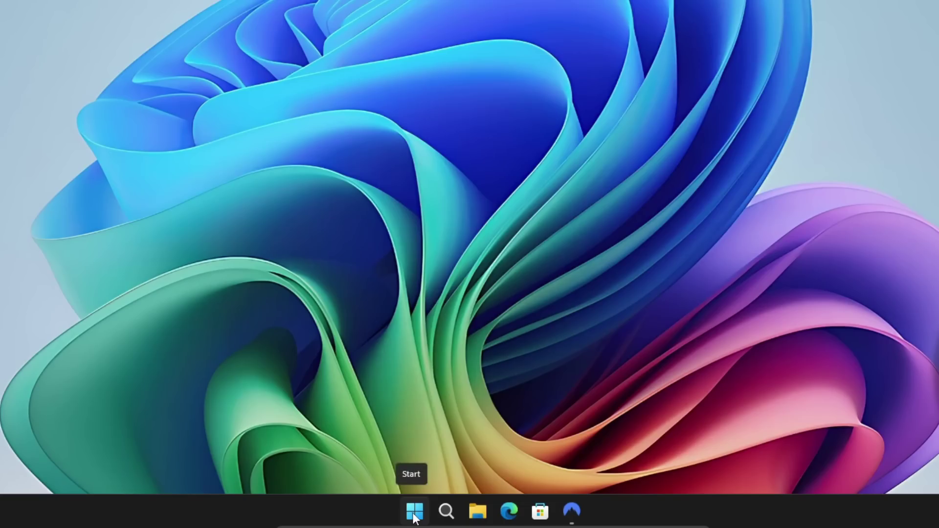
# Open the Avvio page of the App settings and turn off automatic startup for Collegamento al telefono.
pyautogui.click(416, 518)
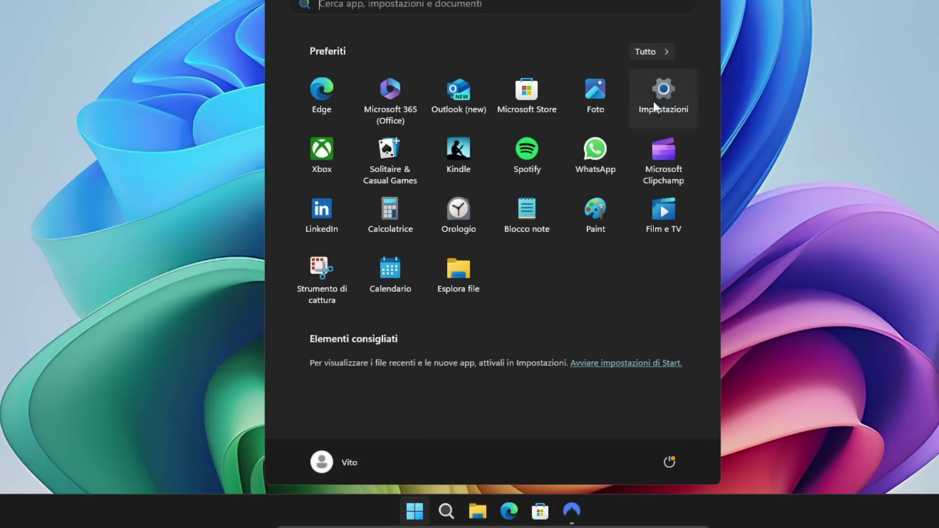
pyautogui.click(654, 100)
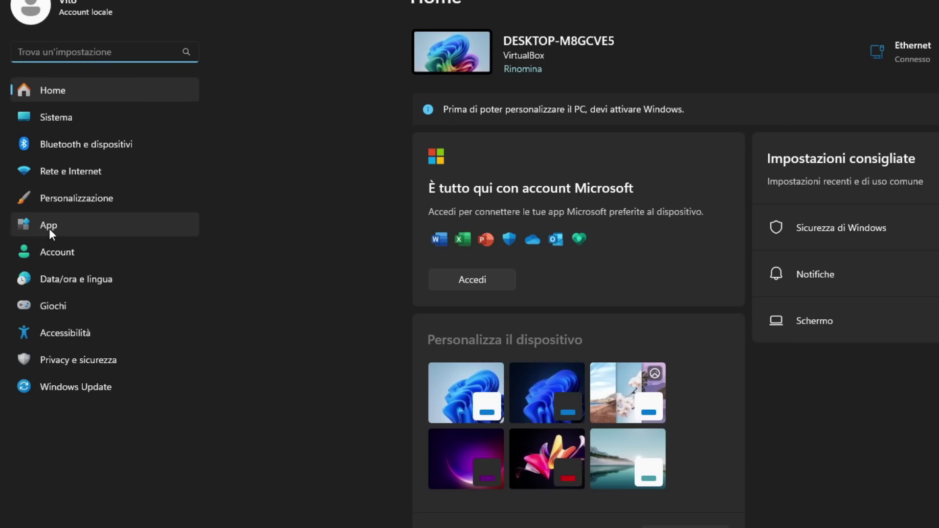
pyautogui.click(49, 226)
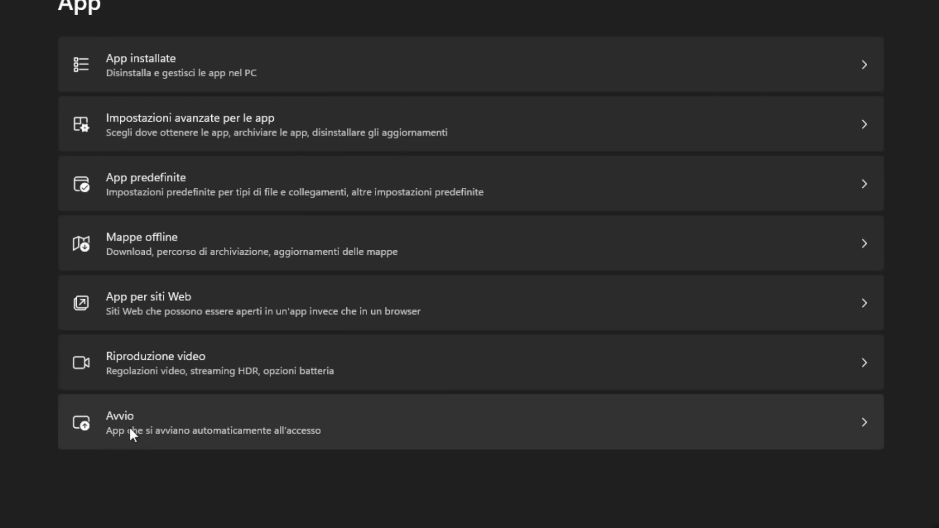
pyautogui.click(131, 433)
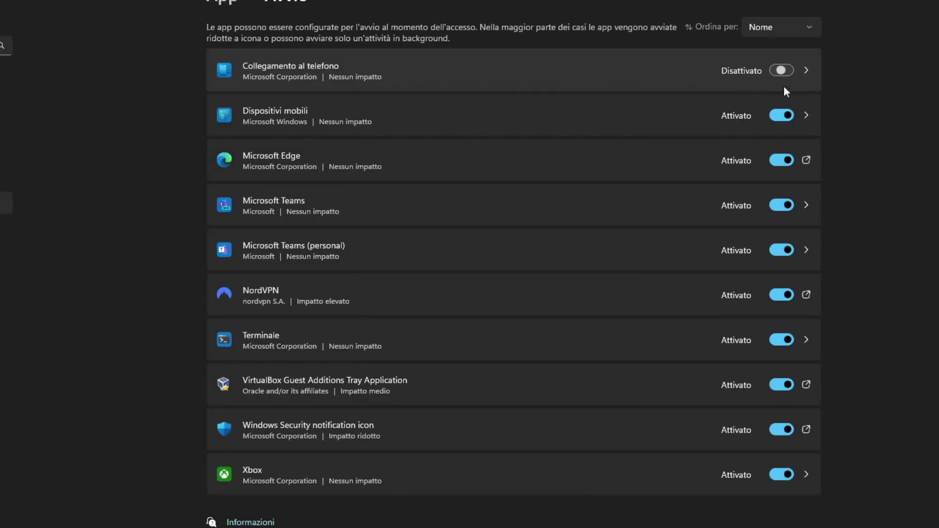
# Turn off automatic startup for Dispositivi mobili, Microsoft Edge, Microsoft Teams, Microsoft Teams (personal), Terminale, Windows Security notification icon and Xbox.
pyautogui.click(783, 115)
pyautogui.click(781, 161)
pyautogui.click(781, 206)
pyautogui.click(780, 250)
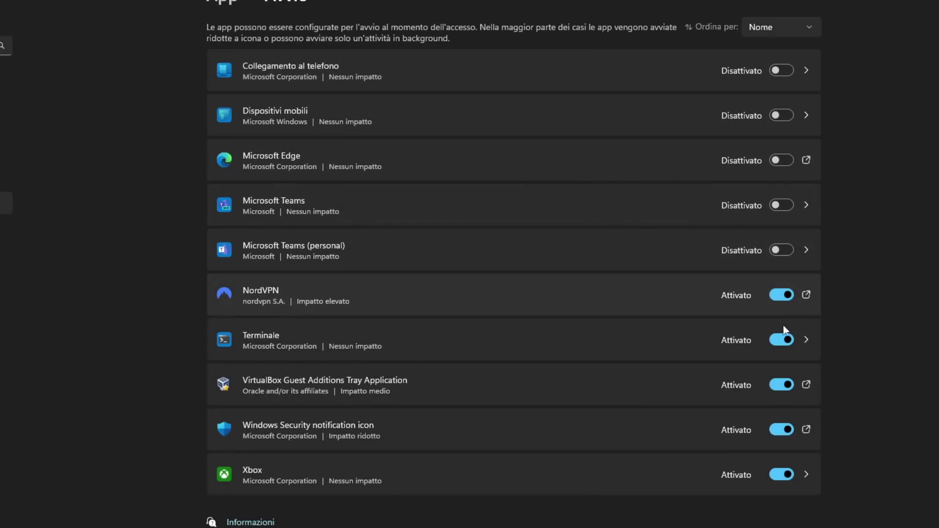
pyautogui.click(783, 341)
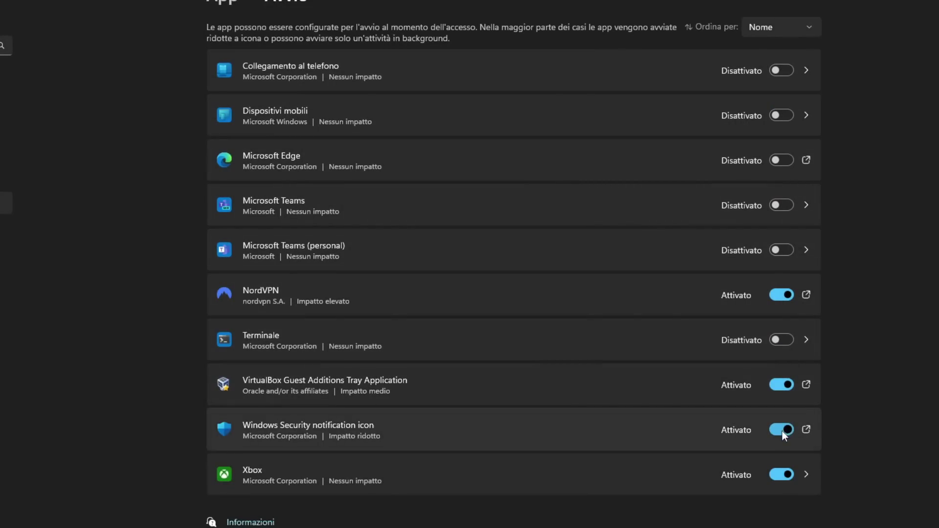
pyautogui.click(785, 473)
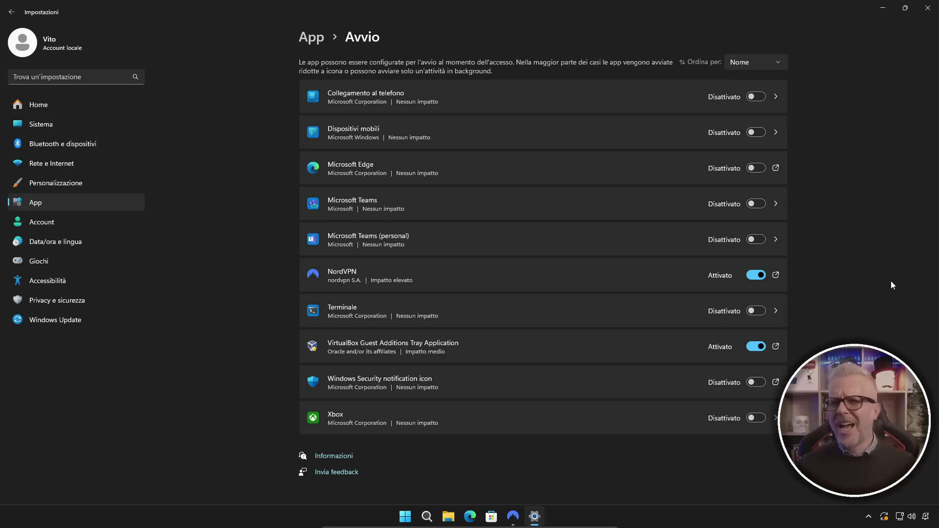